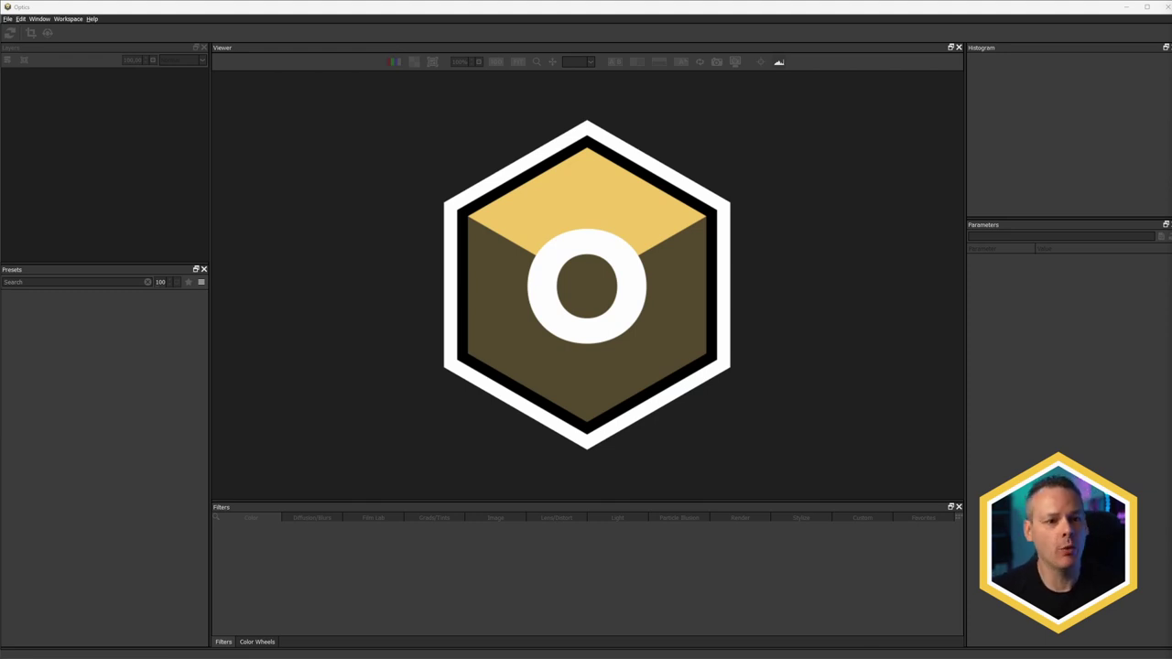
- Open portrait-studio-Optics_intro.tif through File > Open so the hooded portrait shows in the viewer
{"action": "left_click", "coordinate": [9, 19]}
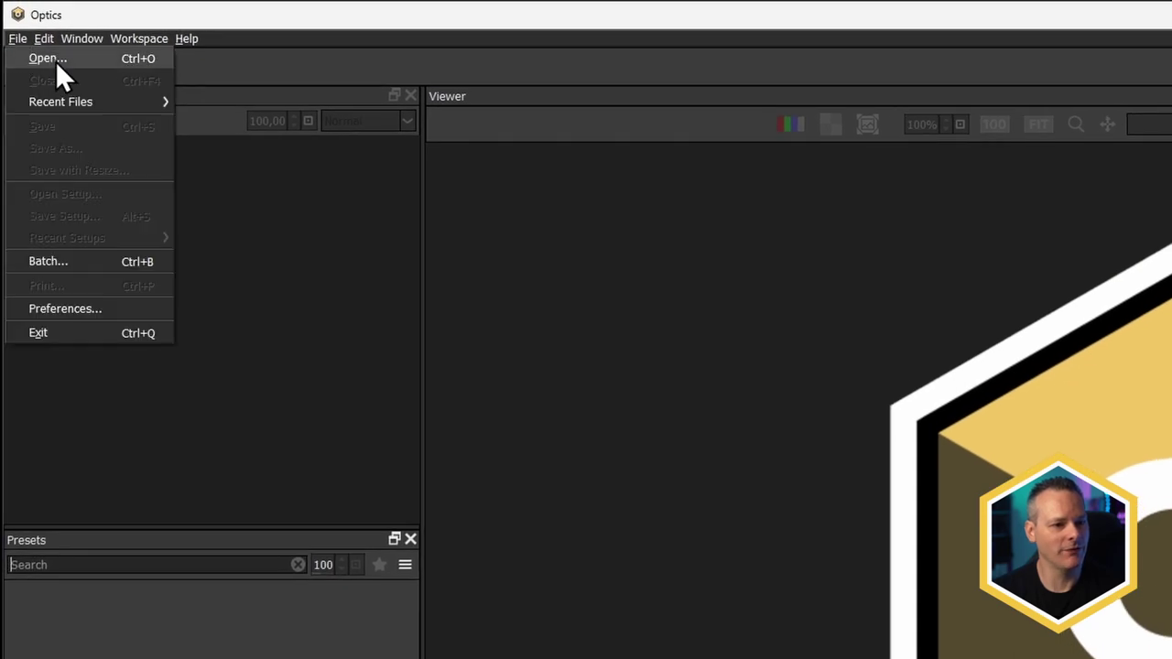
{"action": "left_click", "coordinate": [55, 61]}
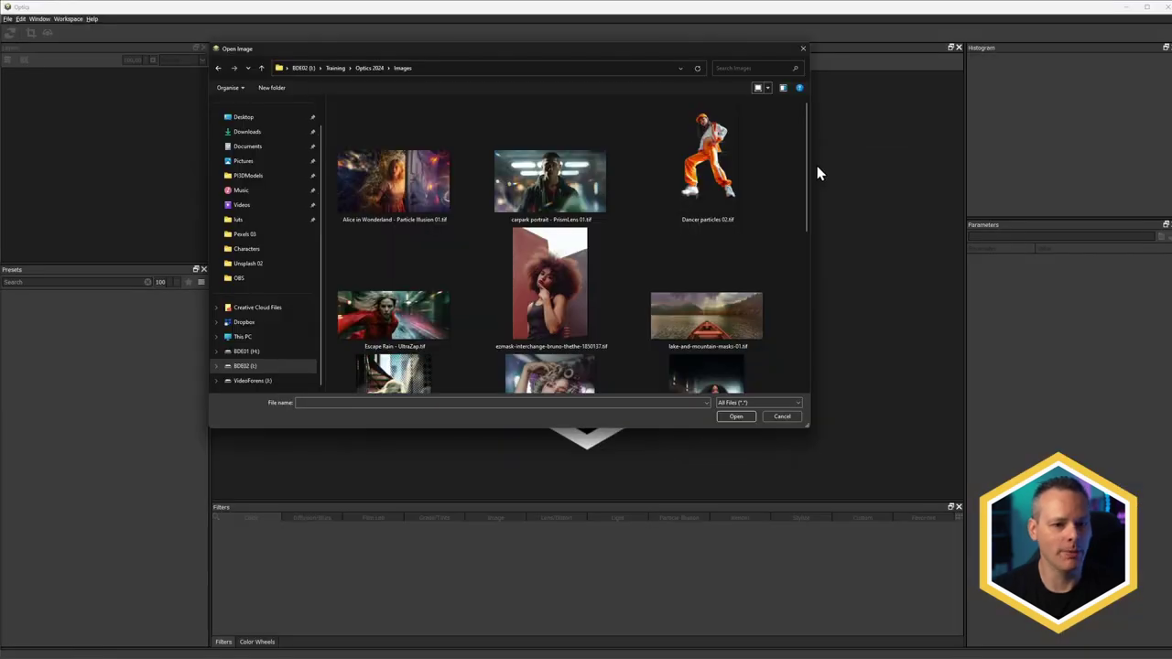
{"action": "scroll", "coordinate": [811, 224], "scroll_direction": "down", "scroll_amount": 3}
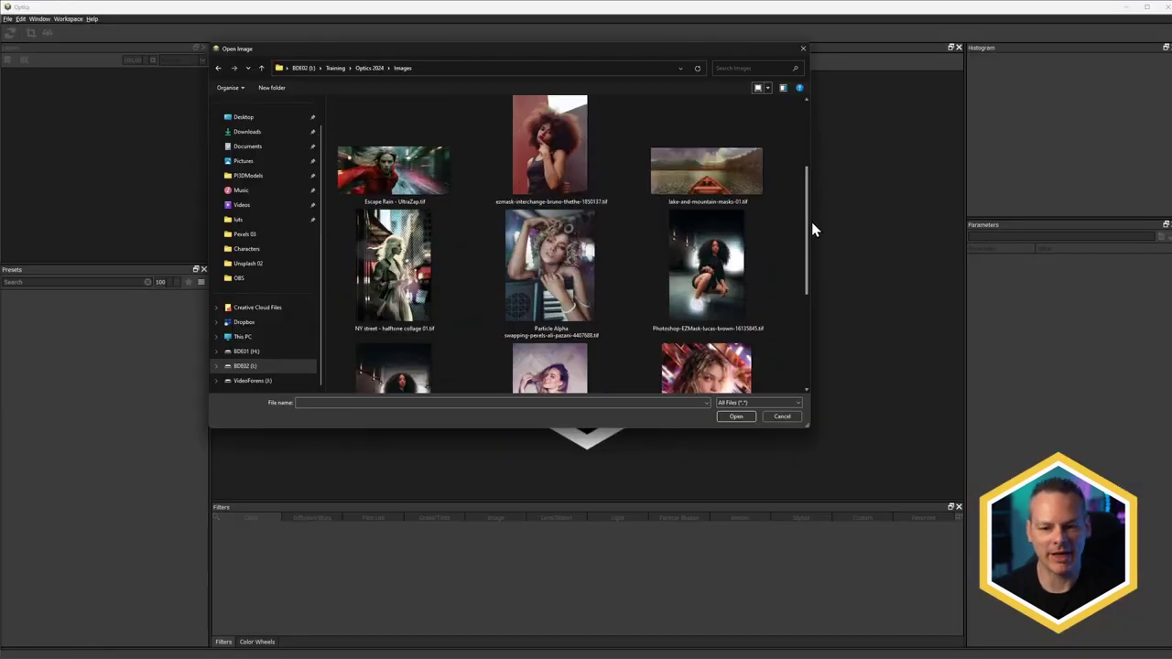
{"action": "scroll", "coordinate": [811, 229], "scroll_direction": "down", "scroll_amount": 3}
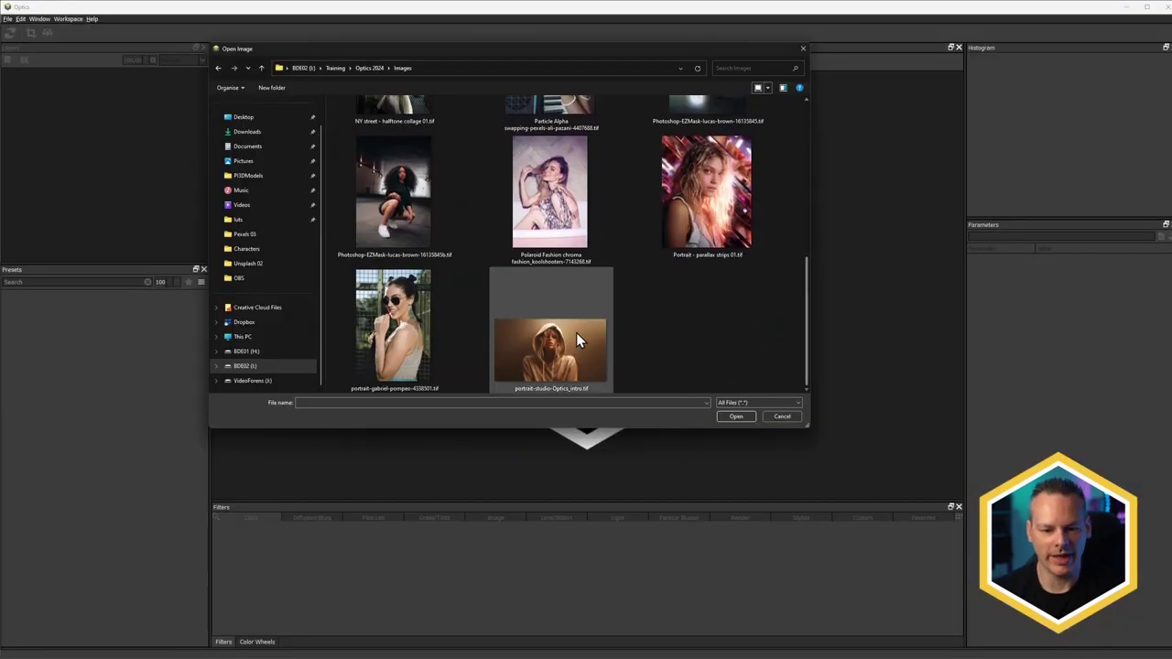
{"action": "left_click", "coordinate": [563, 351]}
{"action": "left_click", "coordinate": [735, 416]}
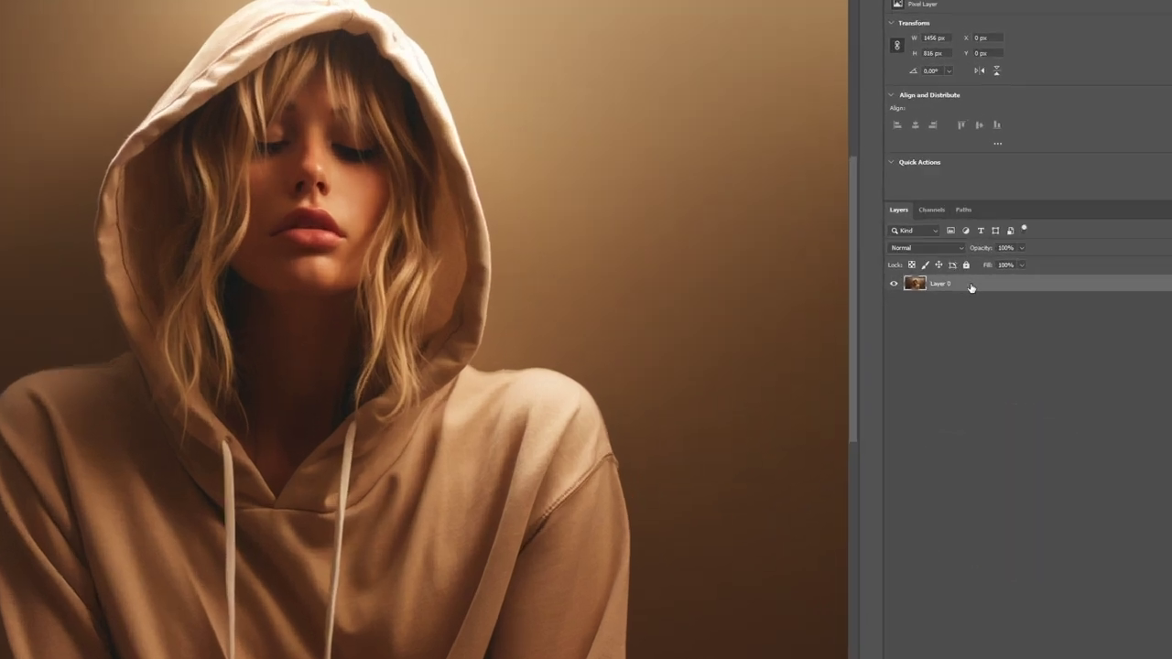
- Convert Layer 0 to a smart object and launch Filter > Boris FX > Optics on it
{"action": "right_click", "coordinate": [1013, 338]}
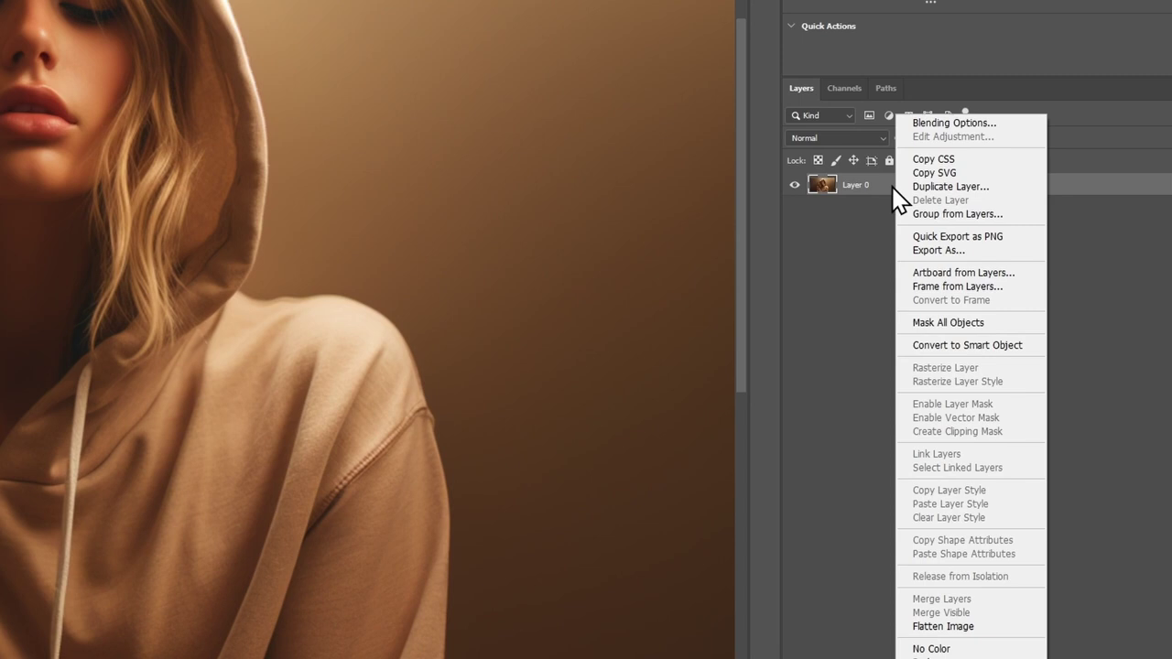
{"action": "left_click", "coordinate": [1007, 345]}
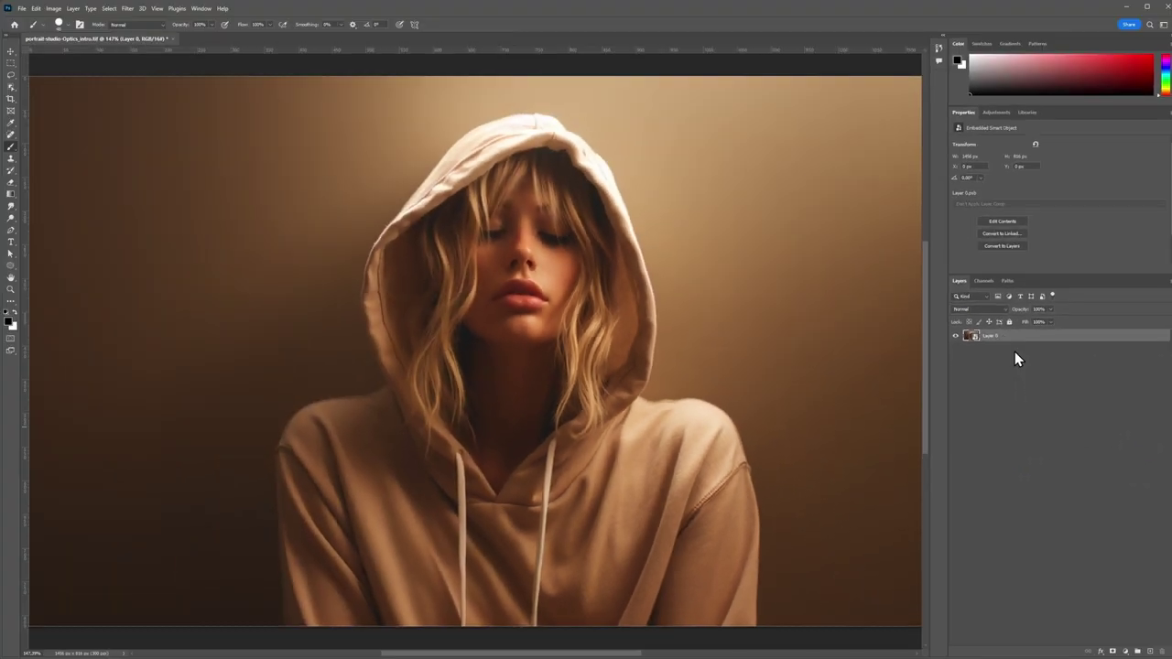
{"action": "left_click", "coordinate": [127, 10]}
{"action": "mouse_move", "coordinate": [186, 218]}
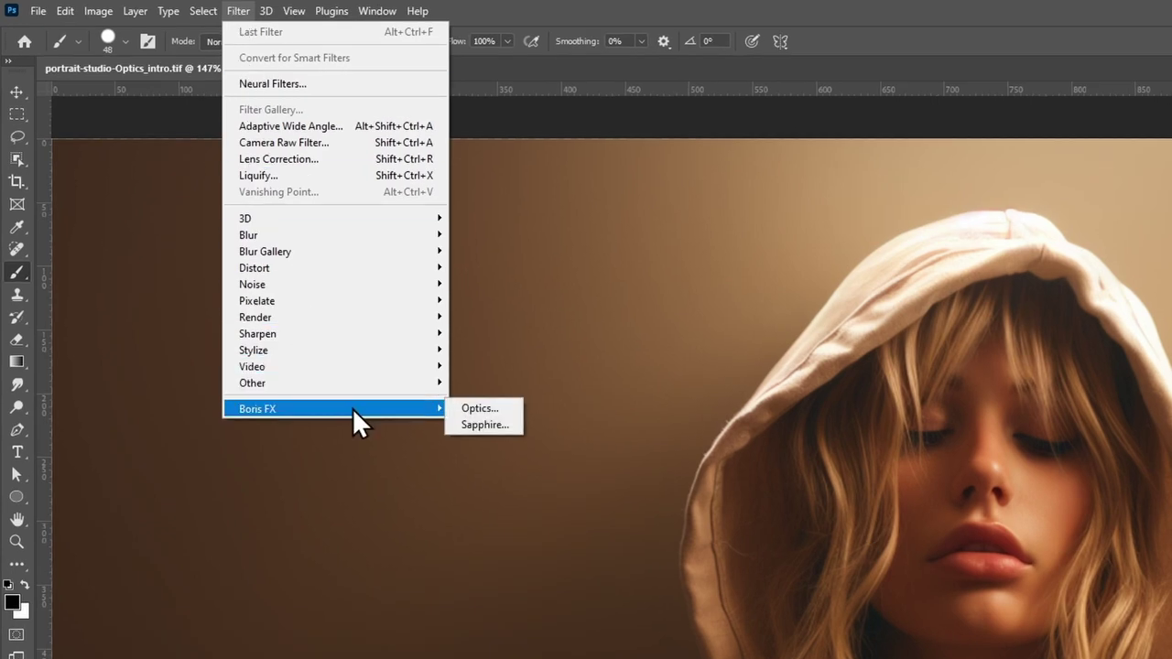
{"action": "left_click", "coordinate": [517, 409]}
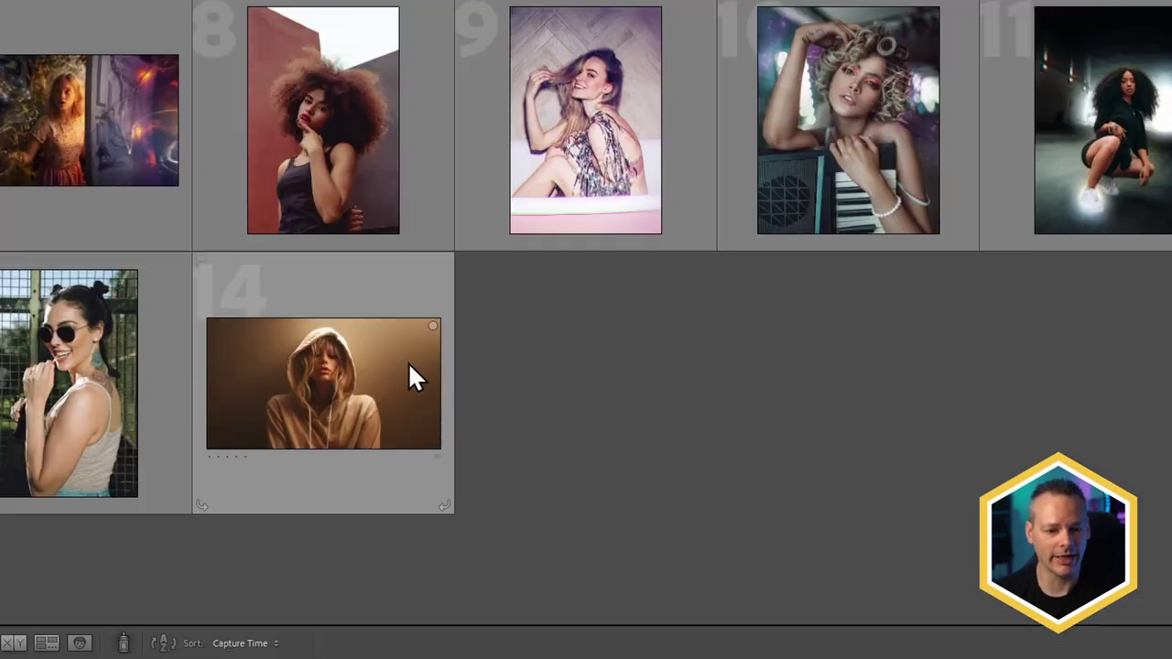
- Send thumbnail 14 to Boris FX Optics with Edit a Copy with Lightroom Adjustments selected
{"action": "right_click", "coordinate": [411, 426]}
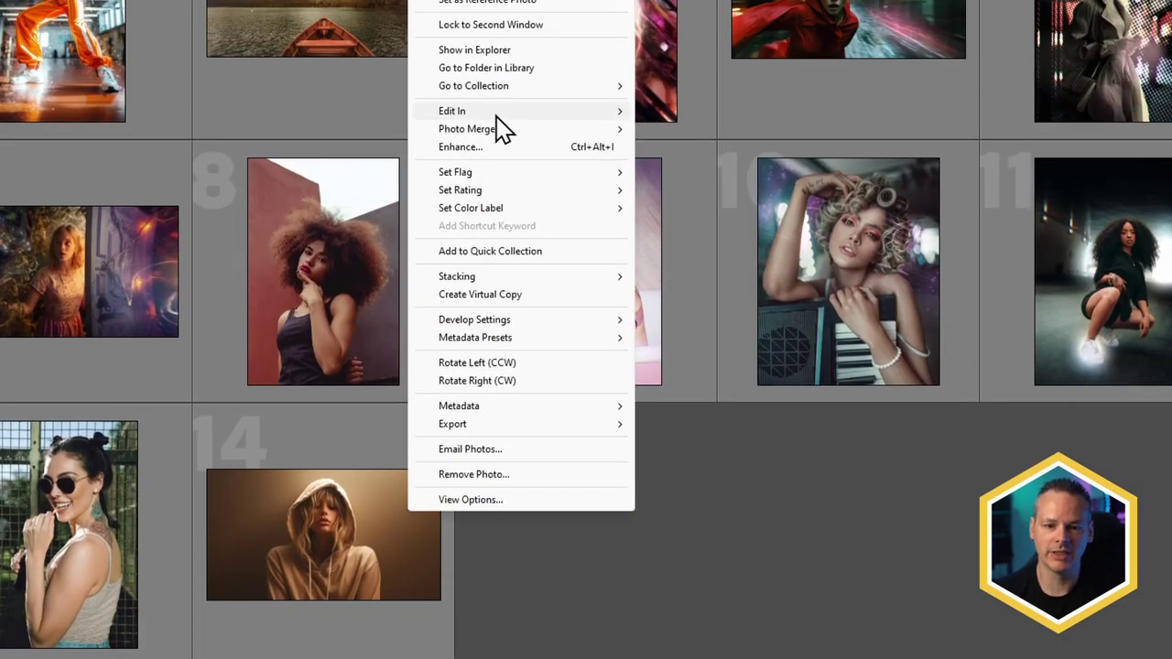
{"action": "mouse_move", "coordinate": [499, 243]}
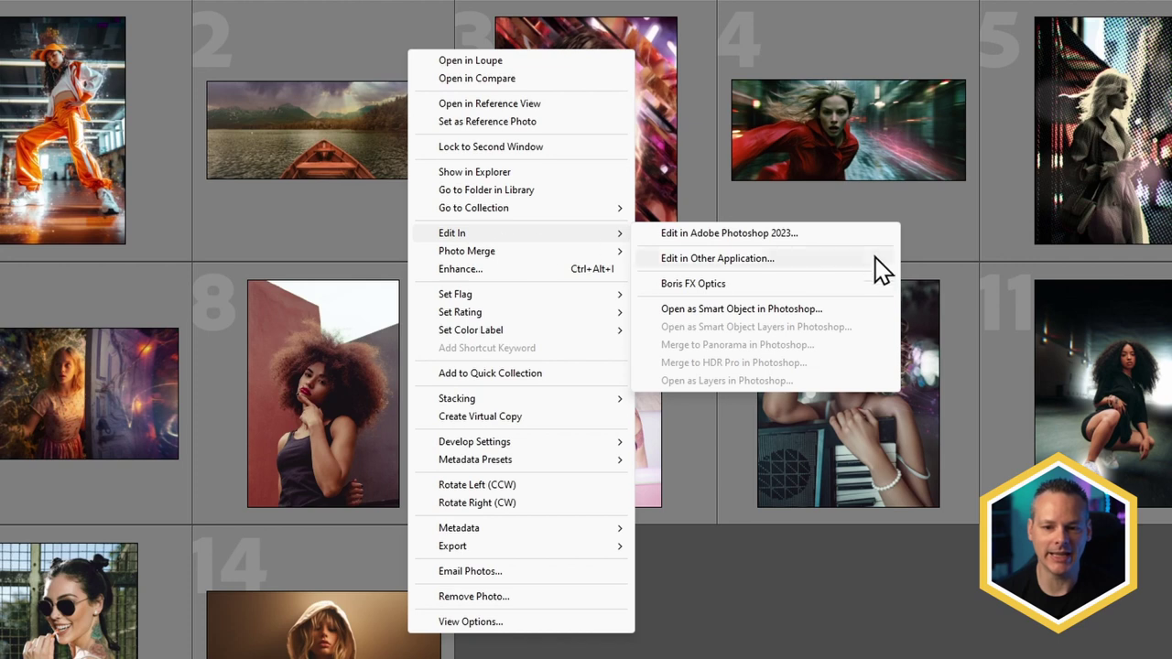
{"action": "left_click", "coordinate": [757, 285]}
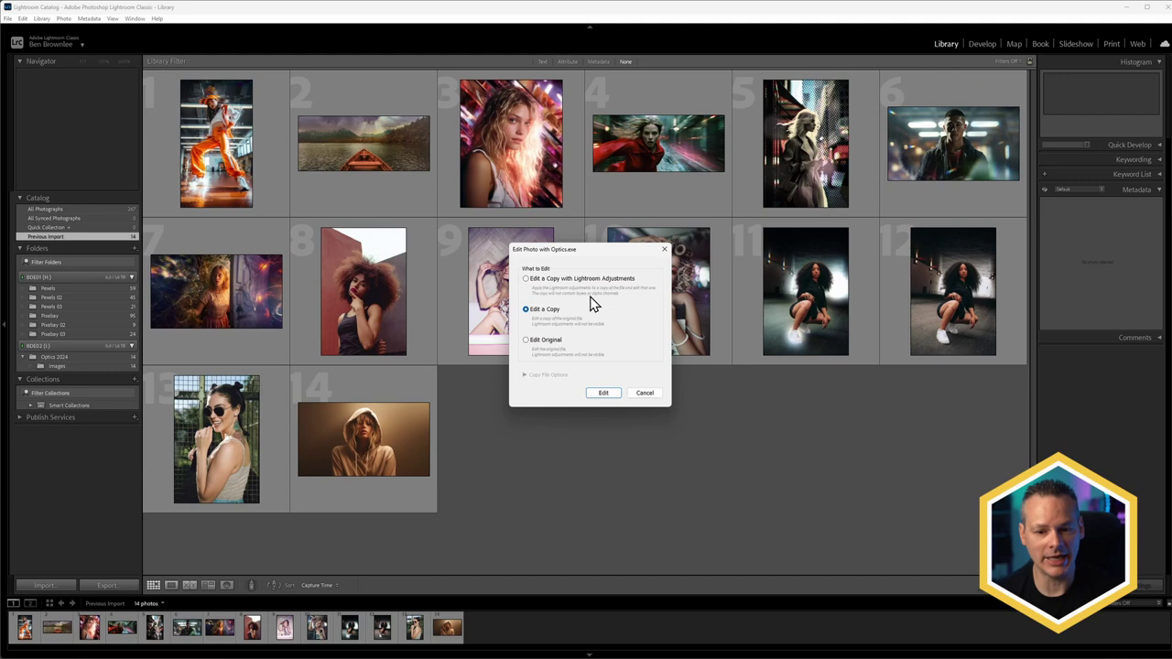
{"action": "key", "text": "Up"}
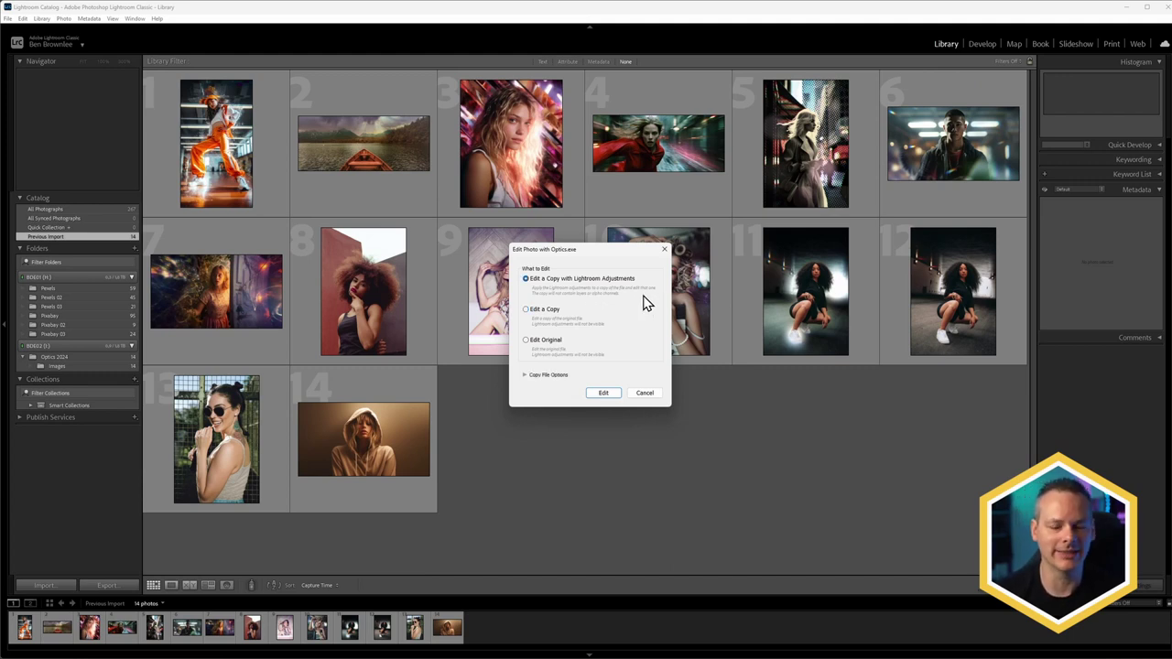
- Confirm the Edit Photo with Optics dialog so the portrait copy opens in Optics
{"action": "left_click", "coordinate": [604, 392]}
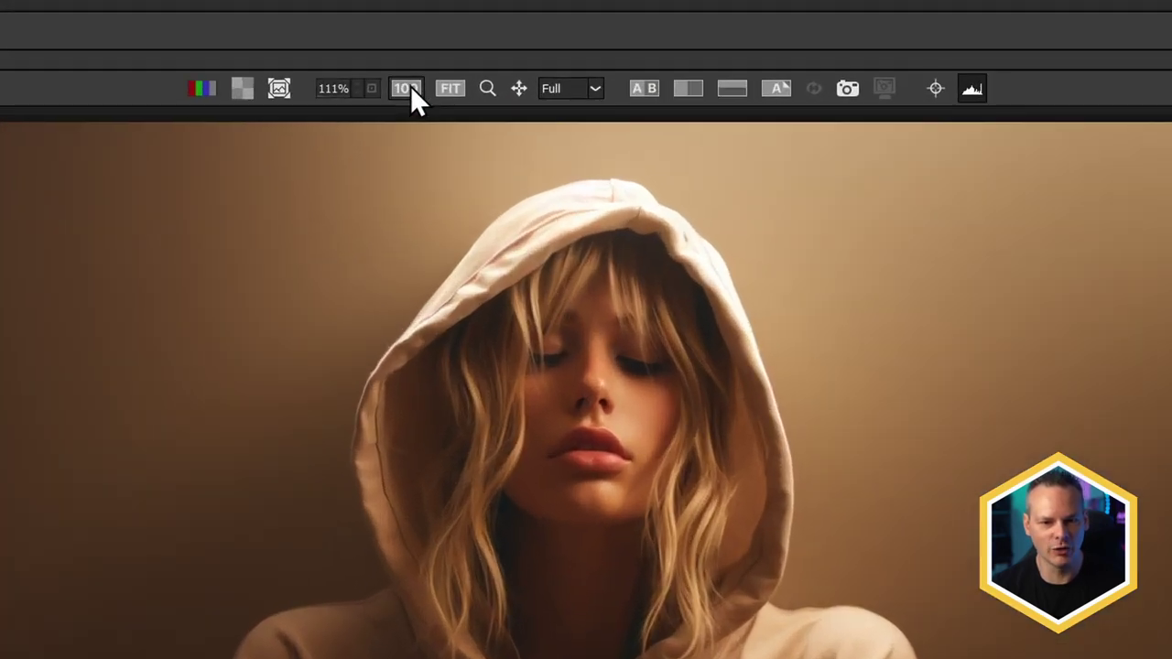
{"action": "left_click", "coordinate": [495, 61]}
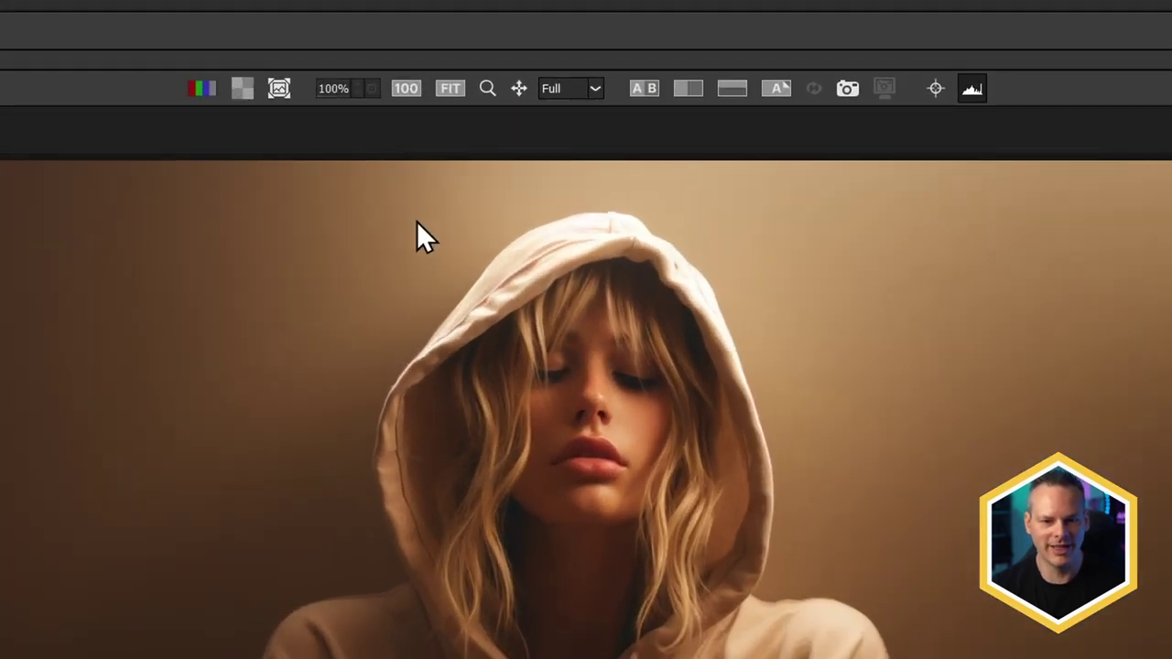
{"action": "left_click", "coordinate": [458, 88]}
{"action": "left_click", "coordinate": [405, 92]}
{"action": "left_click", "coordinate": [449, 89]}
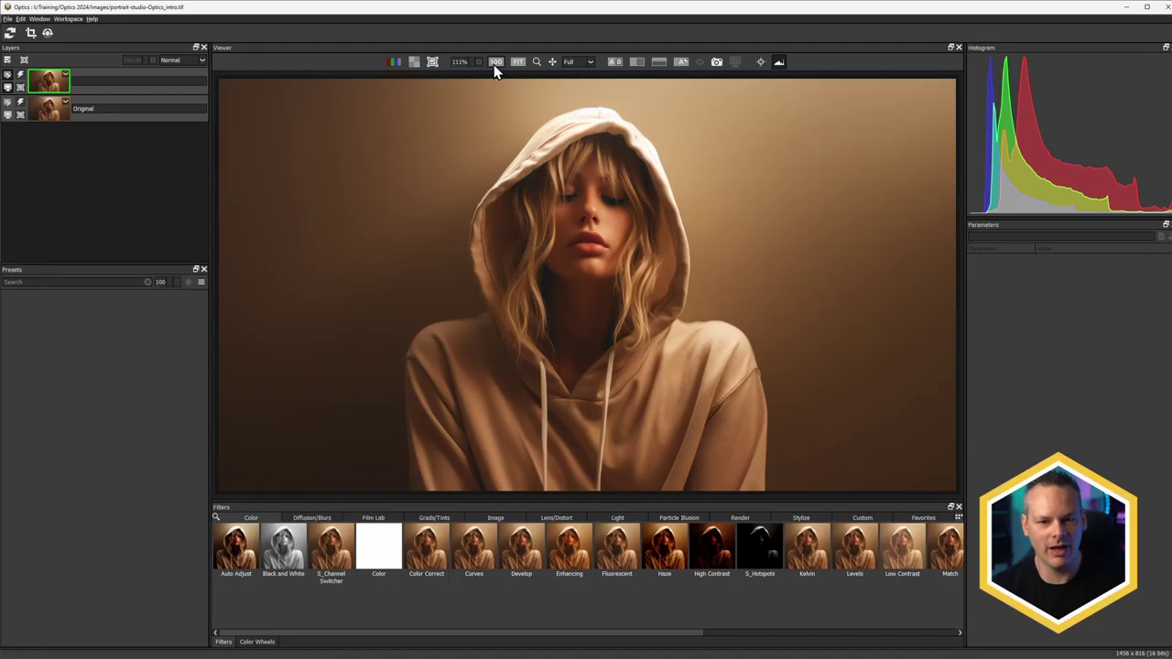
{"action": "left_click", "coordinate": [405, 88]}
{"action": "left_click", "coordinate": [449, 89]}
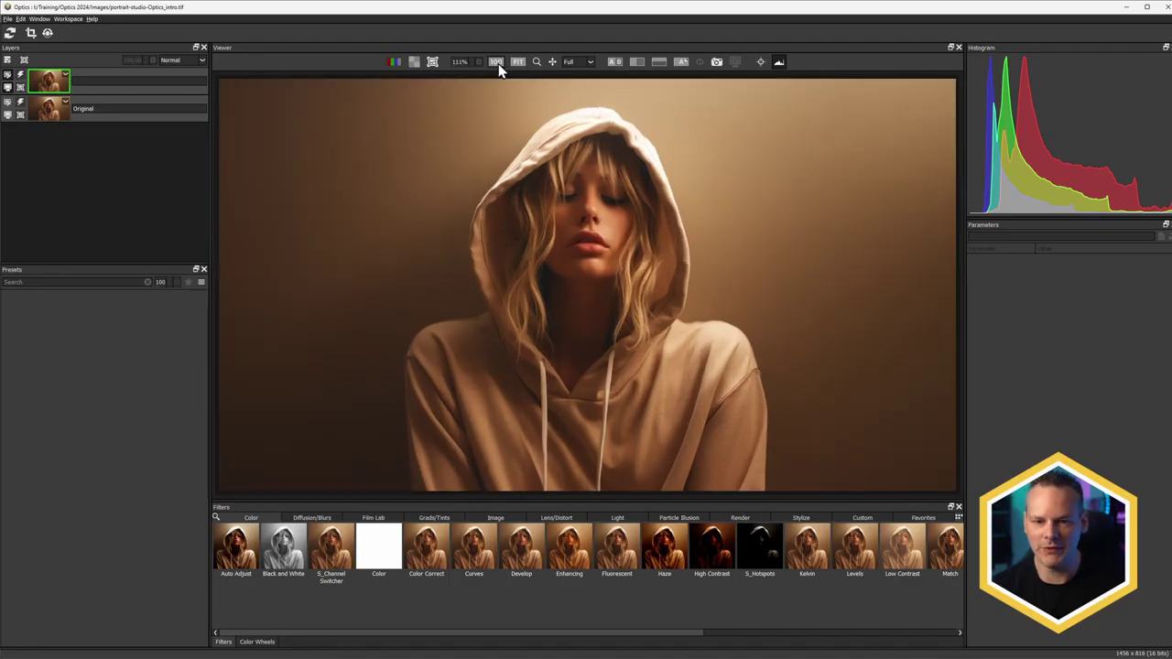
{"action": "left_click", "coordinate": [496, 61]}
{"action": "left_click", "coordinate": [514, 62]}
{"action": "left_click", "coordinate": [495, 62]}
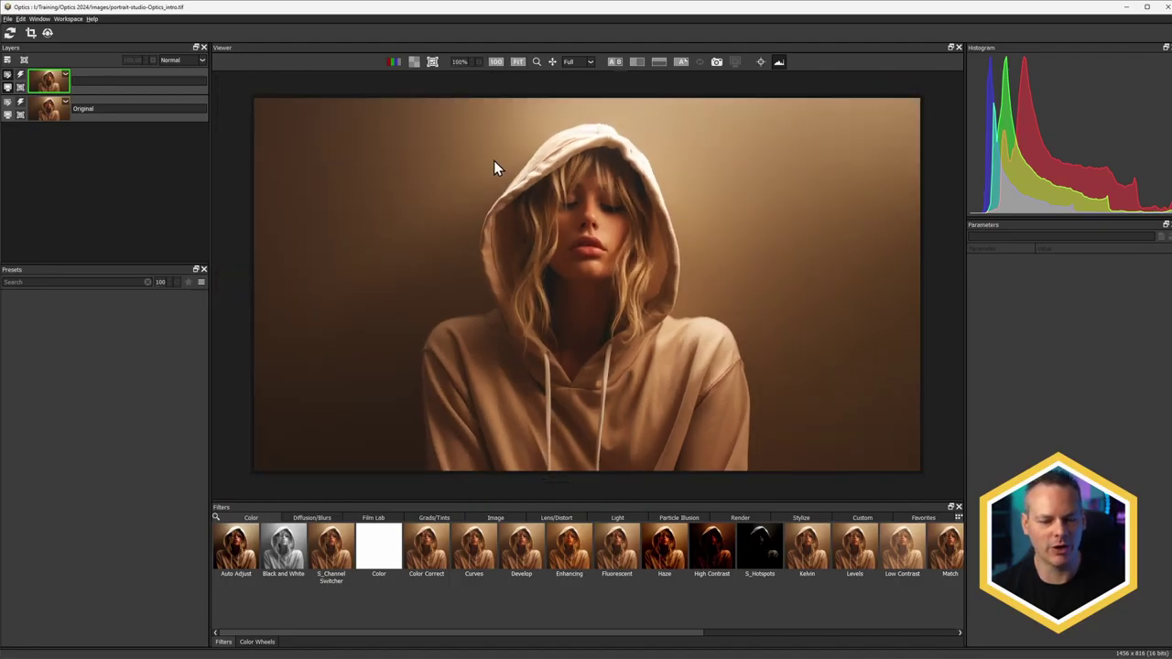
{"action": "left_click", "coordinate": [515, 64]}
{"action": "mouse_move", "coordinate": [468, 73]}
{"action": "left_mouse_down"}
{"action": "mouse_move", "coordinate": [373, 74]}
{"action": "mouse_move", "coordinate": [476, 69]}
{"action": "mouse_move", "coordinate": [430, 64]}
{"action": "mouse_move", "coordinate": [463, 64]}
{"action": "mouse_move", "coordinate": [450, 66]}
{"action": "left_mouse_up"}
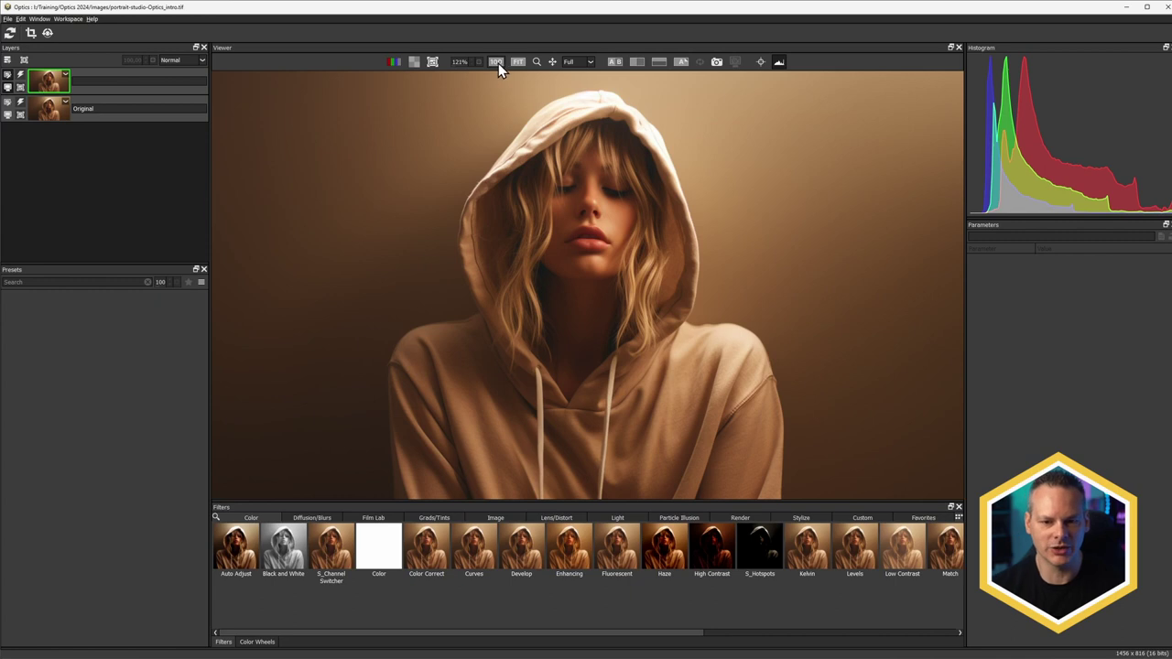
{"action": "left_click", "coordinate": [497, 62]}
{"action": "left_click", "coordinate": [517, 63]}
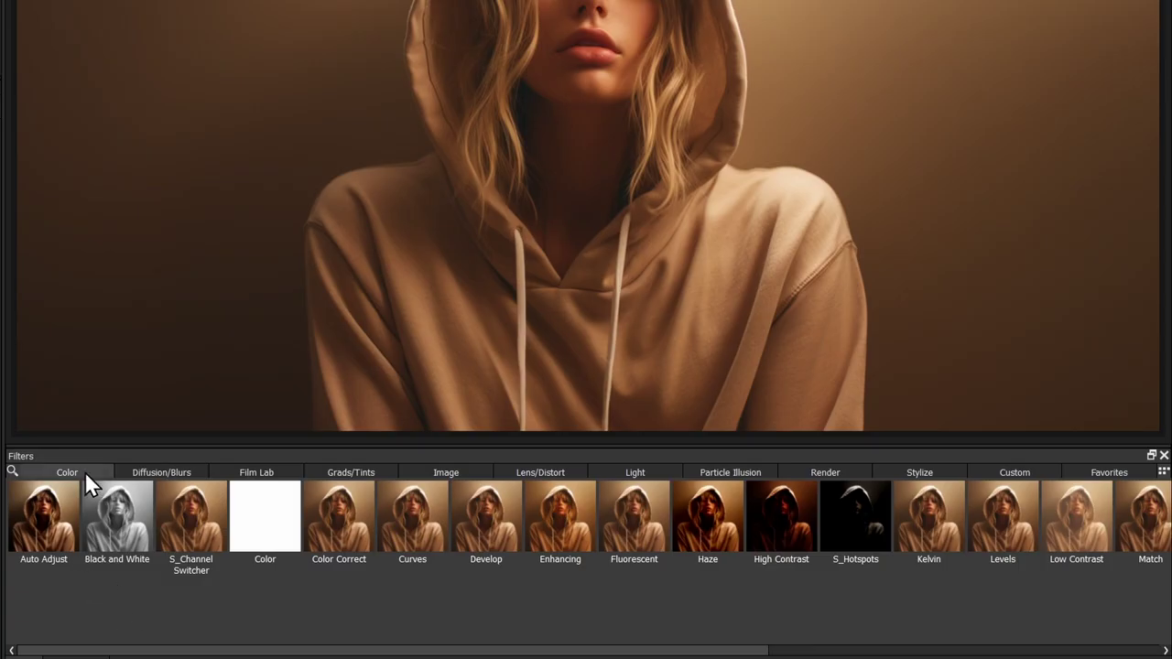
- Browse the Diffusion/Blurs, Film Lab, Grads/Tints, Image, Lens/Distort, Light and Particle Illusion filter categories
{"action": "left_click_drag", "start_coordinate": [129, 652], "coordinate": [49, 643]}
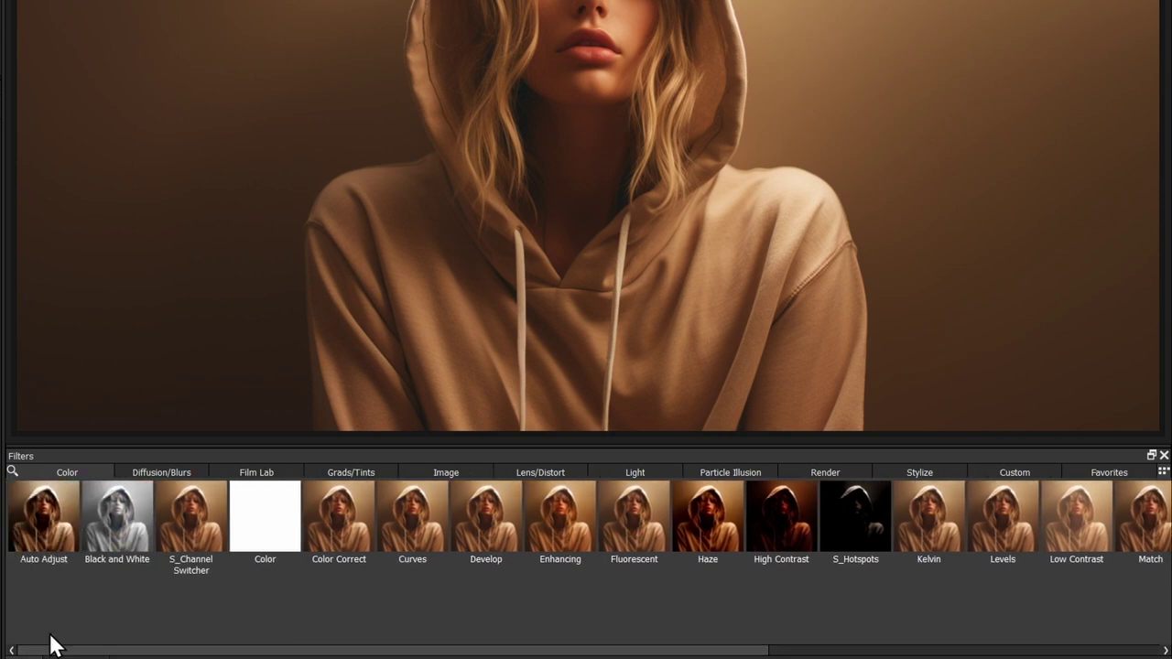
{"action": "left_click", "coordinate": [168, 473]}
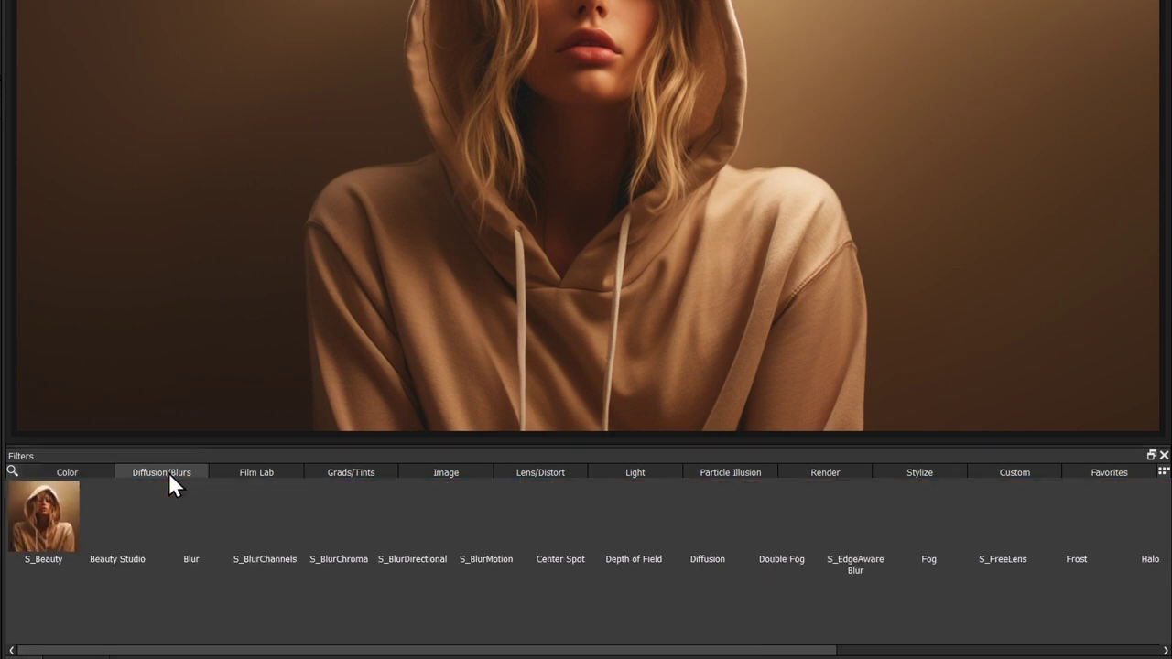
{"action": "left_click", "coordinate": [277, 467]}
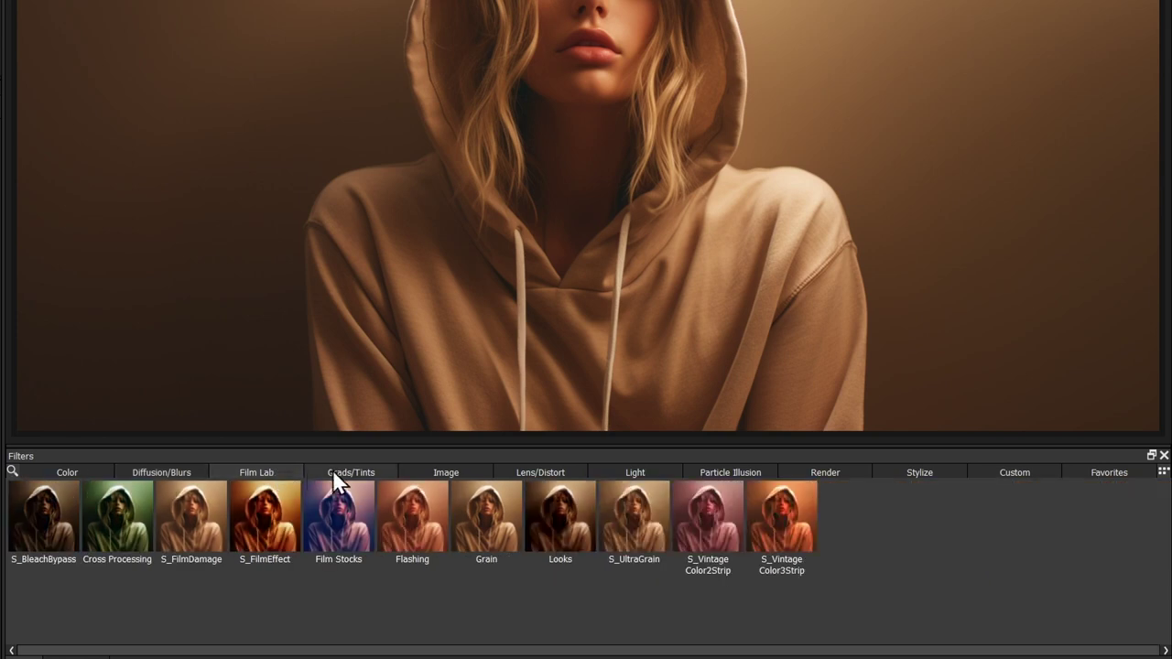
{"action": "left_click", "coordinate": [345, 470]}
{"action": "left_click", "coordinate": [437, 475]}
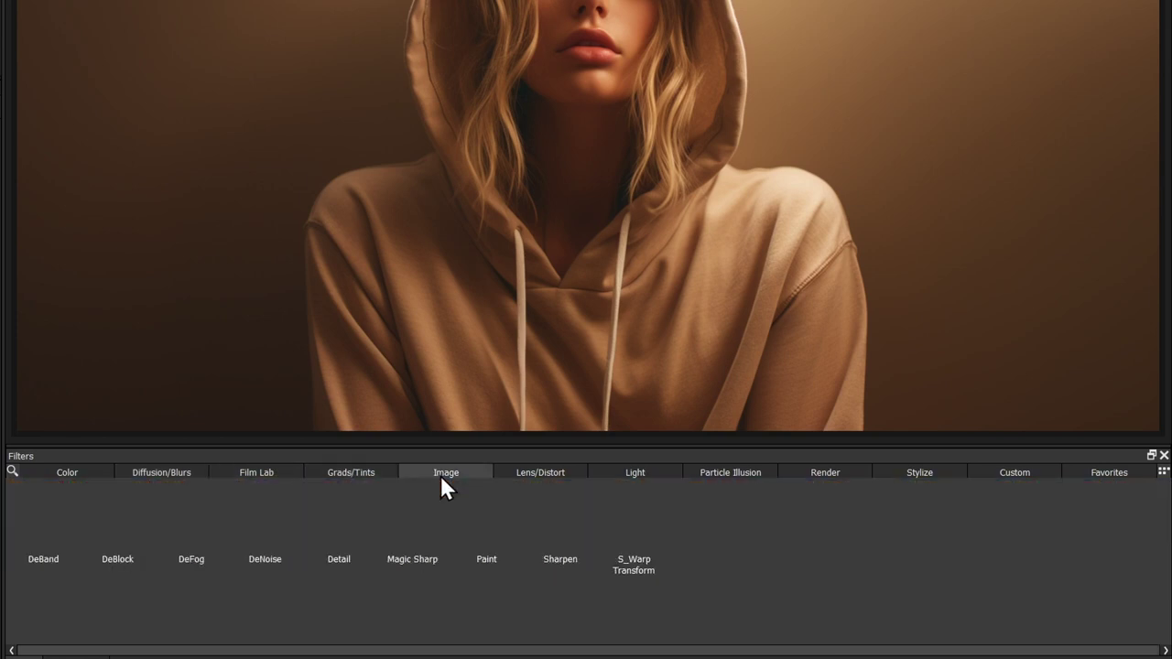
{"action": "left_click", "coordinate": [568, 474]}
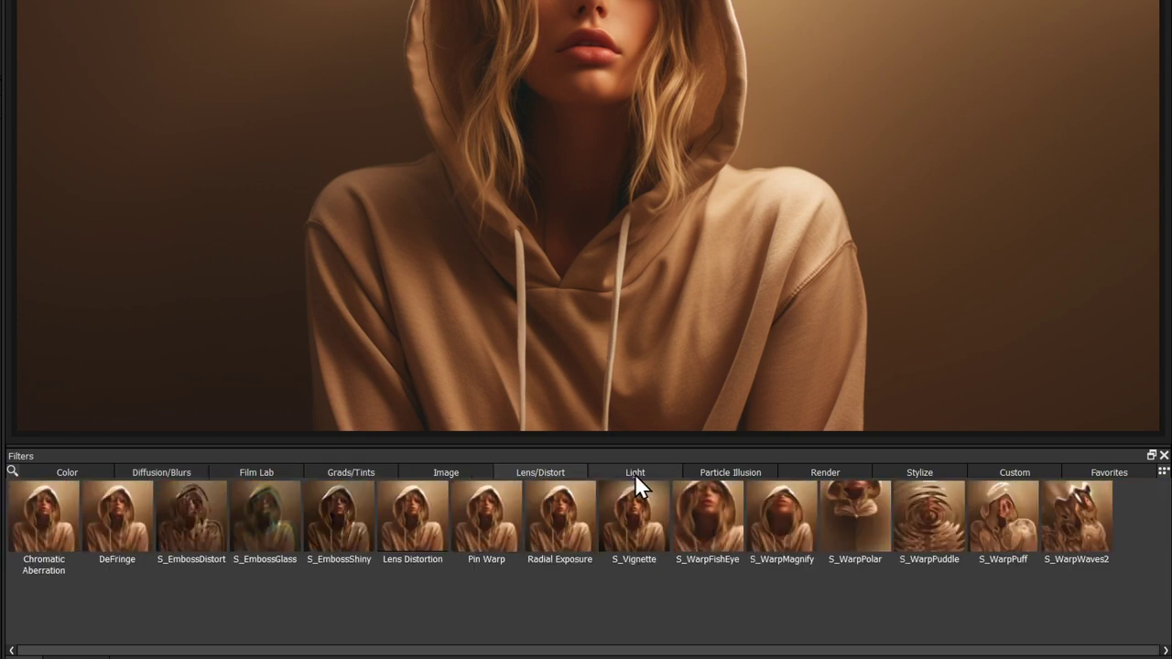
{"action": "left_click", "coordinate": [638, 473]}
{"action": "left_click", "coordinate": [721, 471]}
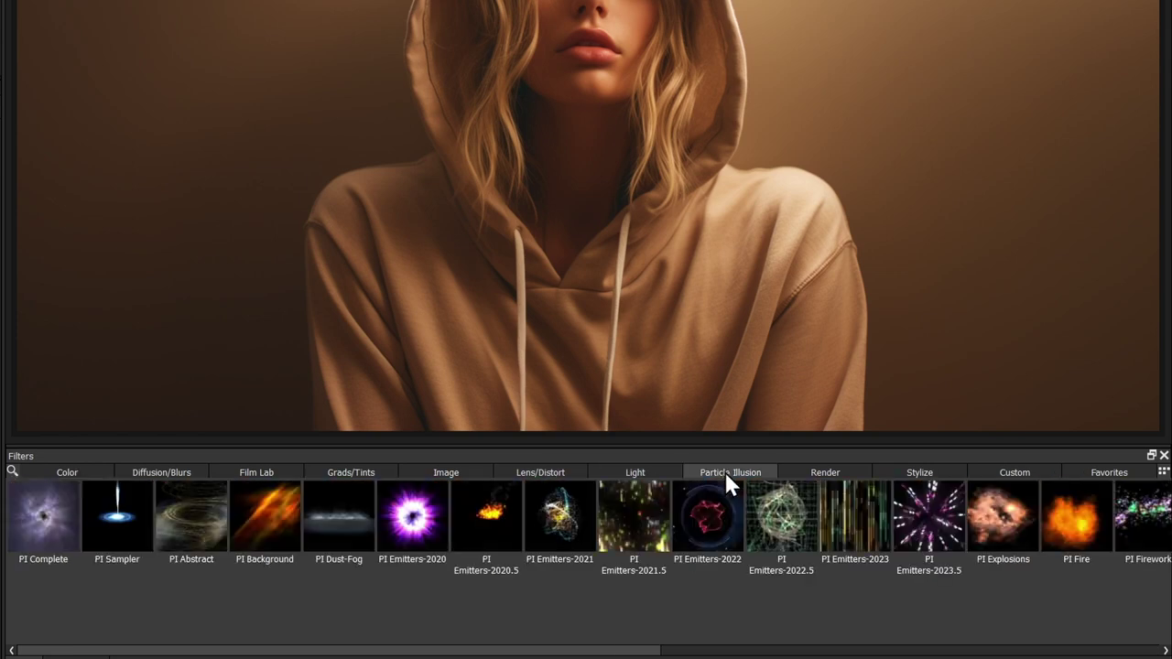
- Check the Render, Stylize and Custom categories, then settle on the Color filters
{"action": "left_click", "coordinate": [818, 473]}
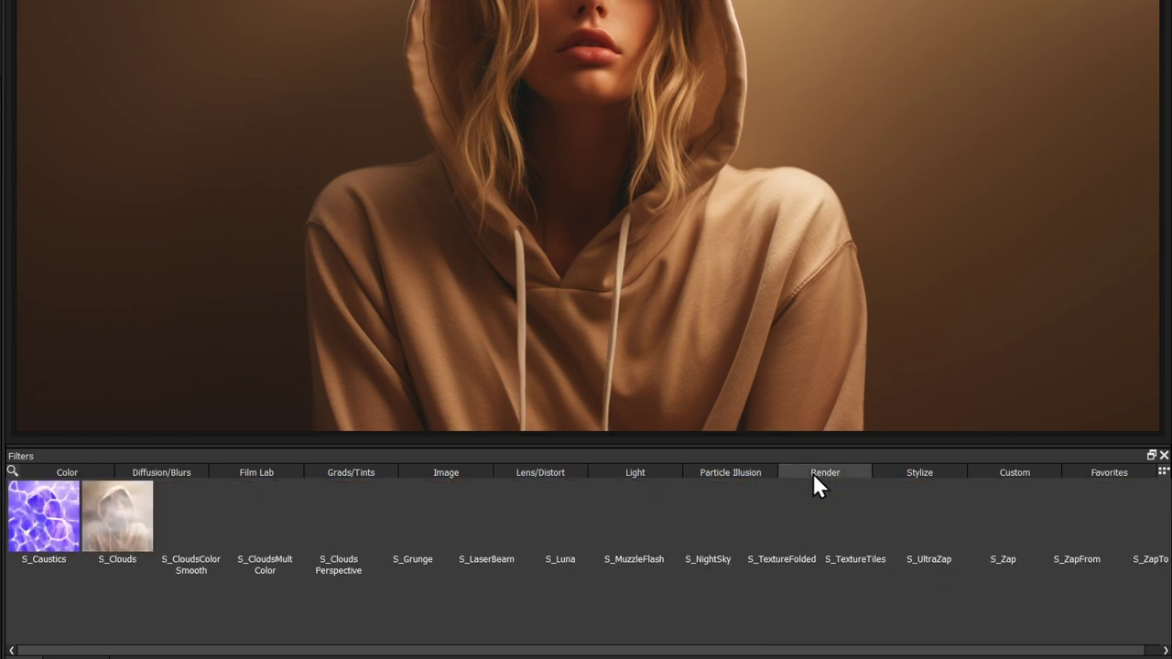
{"action": "left_click", "coordinate": [927, 473]}
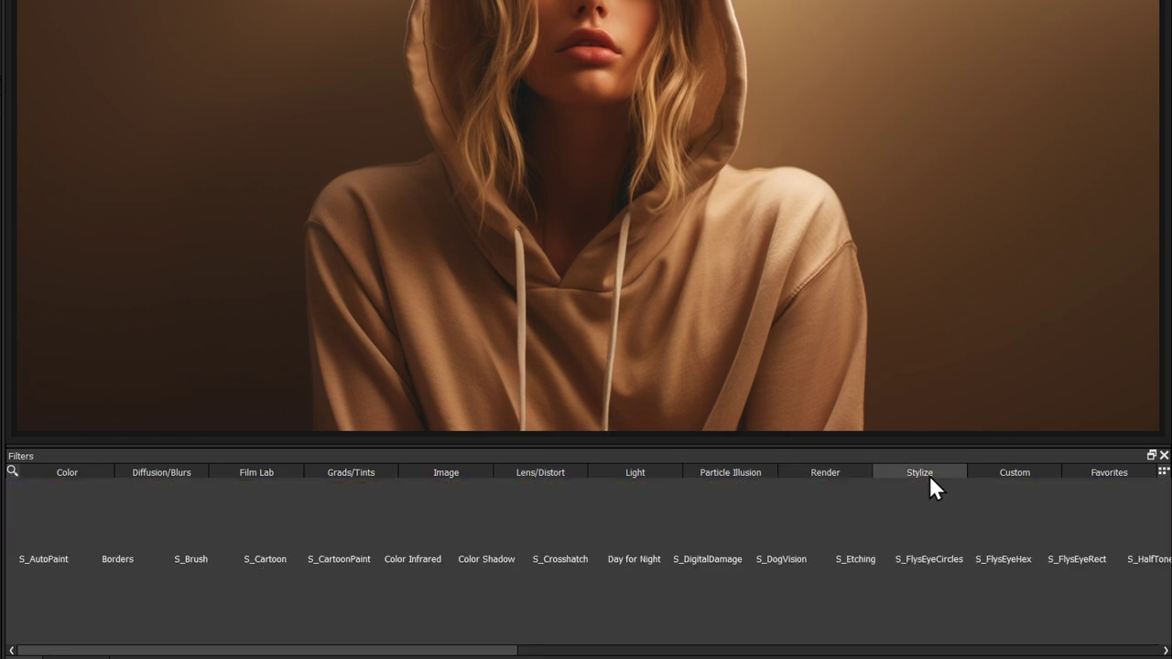
{"action": "left_click", "coordinate": [1011, 471]}
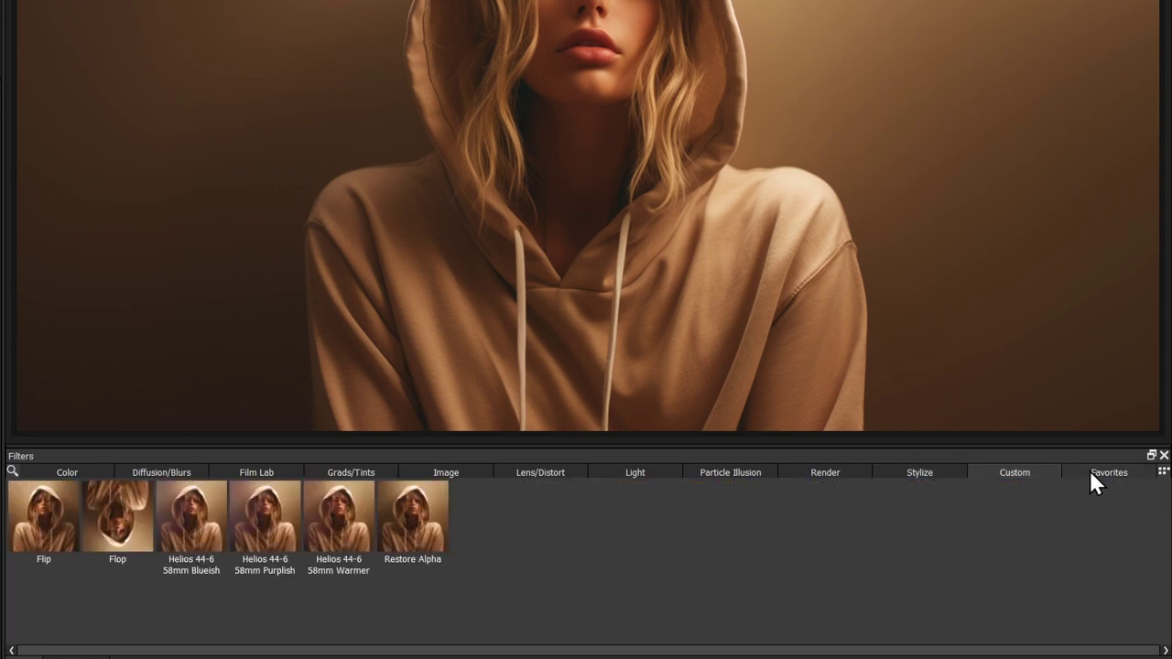
{"action": "left_click", "coordinate": [911, 470]}
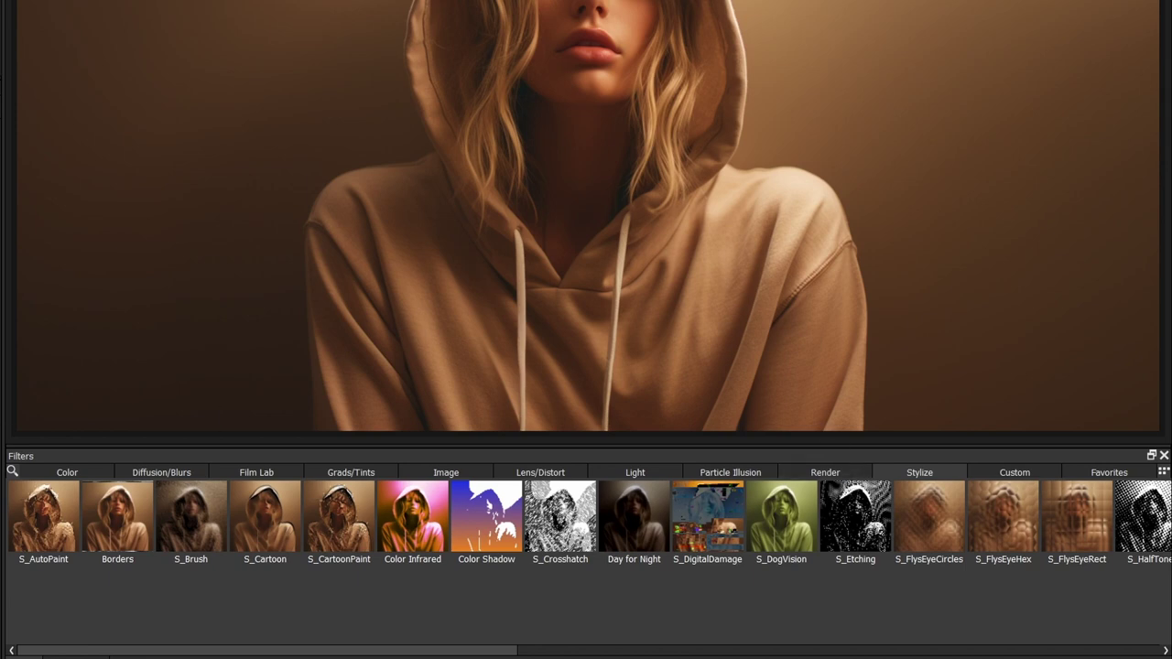
{"action": "left_click", "coordinate": [76, 471]}
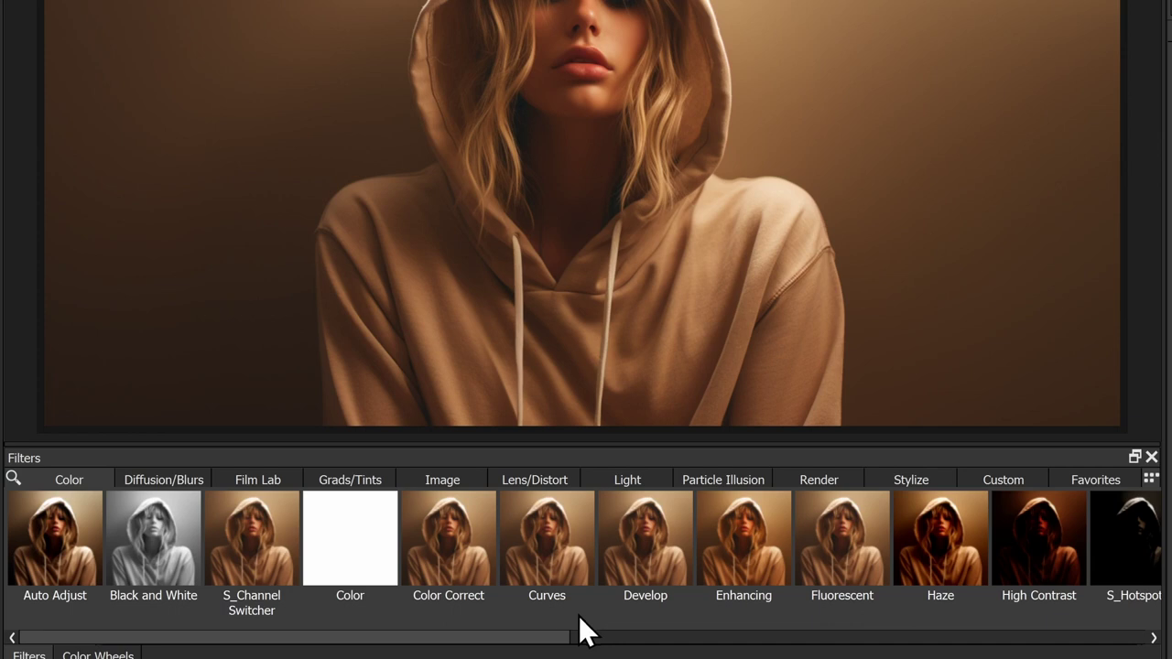
{"action": "mouse_move", "coordinate": [544, 641]}
{"action": "left_mouse_down"}
{"action": "mouse_move", "coordinate": [1110, 640]}
{"action": "mouse_move", "coordinate": [540, 641]}
{"action": "left_mouse_up"}
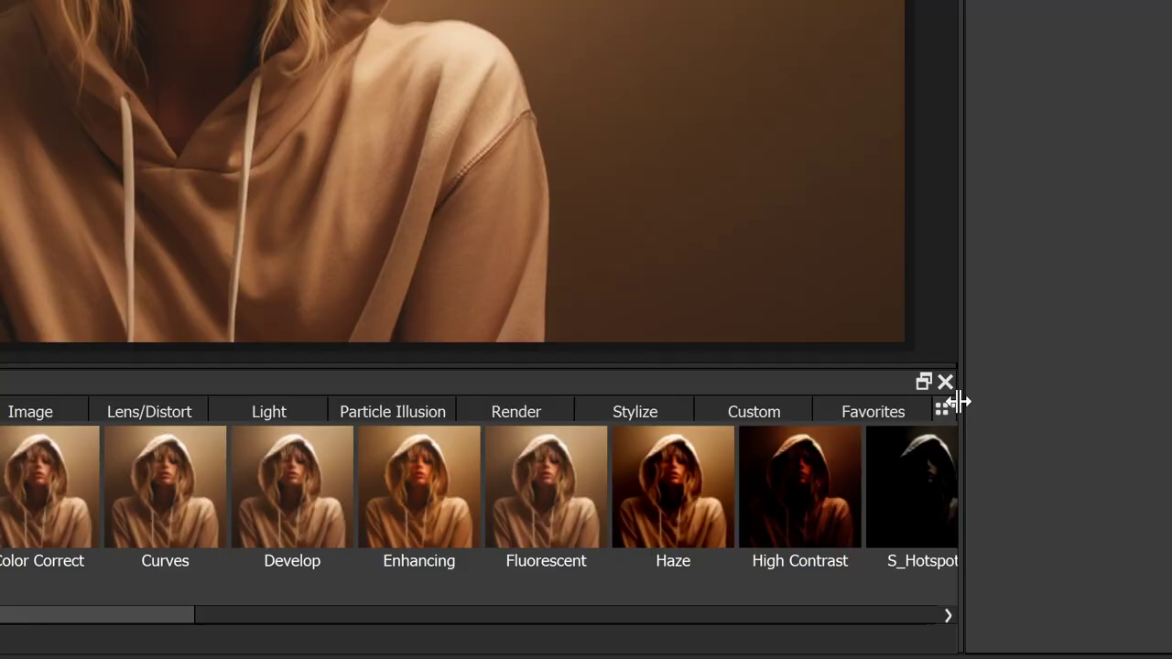
{"action": "left_click", "coordinate": [943, 411]}
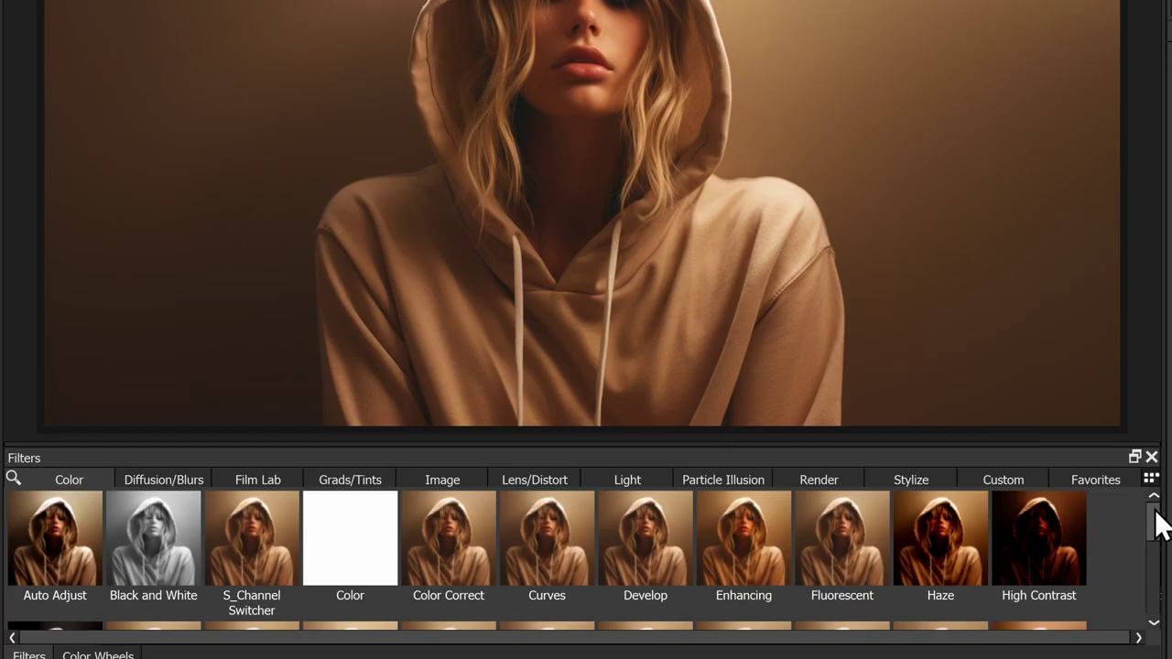
{"action": "mouse_move", "coordinate": [1153, 508]}
{"action": "left_mouse_down"}
{"action": "mouse_move", "coordinate": [1152, 618]}
{"action": "mouse_move", "coordinate": [1162, 512]}
{"action": "left_mouse_up"}
{"action": "scroll", "coordinate": [1140, 533], "scroll_direction": "down", "scroll_amount": 3}
{"action": "scroll", "coordinate": [1132, 539], "scroll_direction": "up", "scroll_amount": 3}
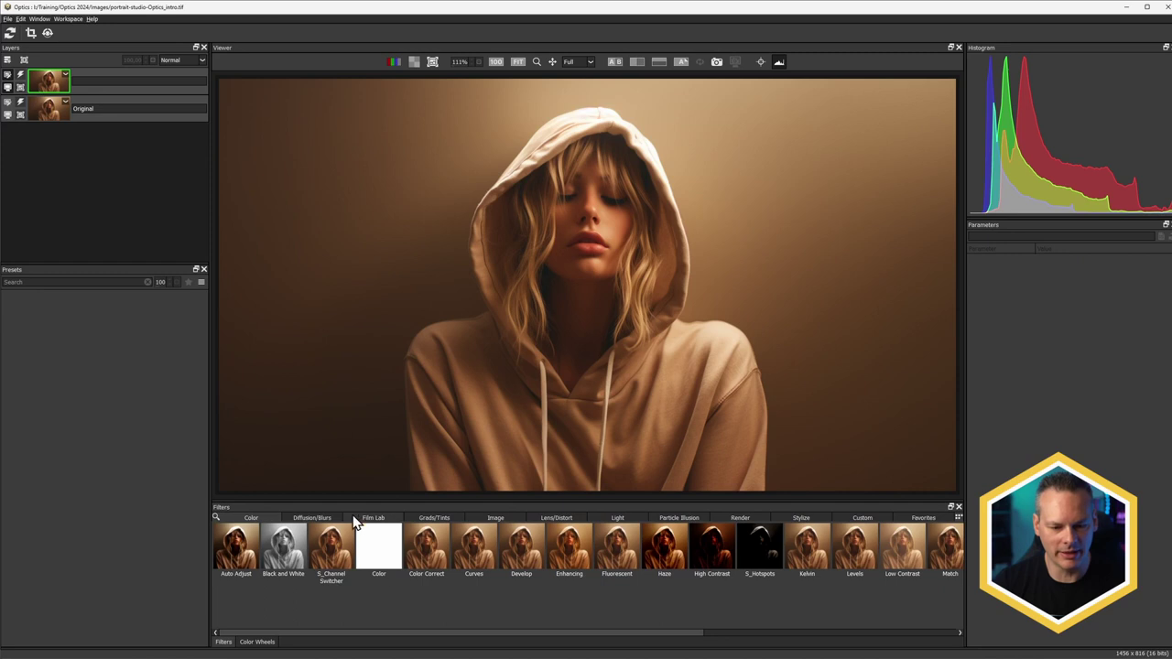
- Apply the Film Lab Cross Processing filter as a new layer named 'Green tint'
{"action": "left_click", "coordinate": [203, 480]}
{"action": "left_click", "coordinate": [350, 518]}
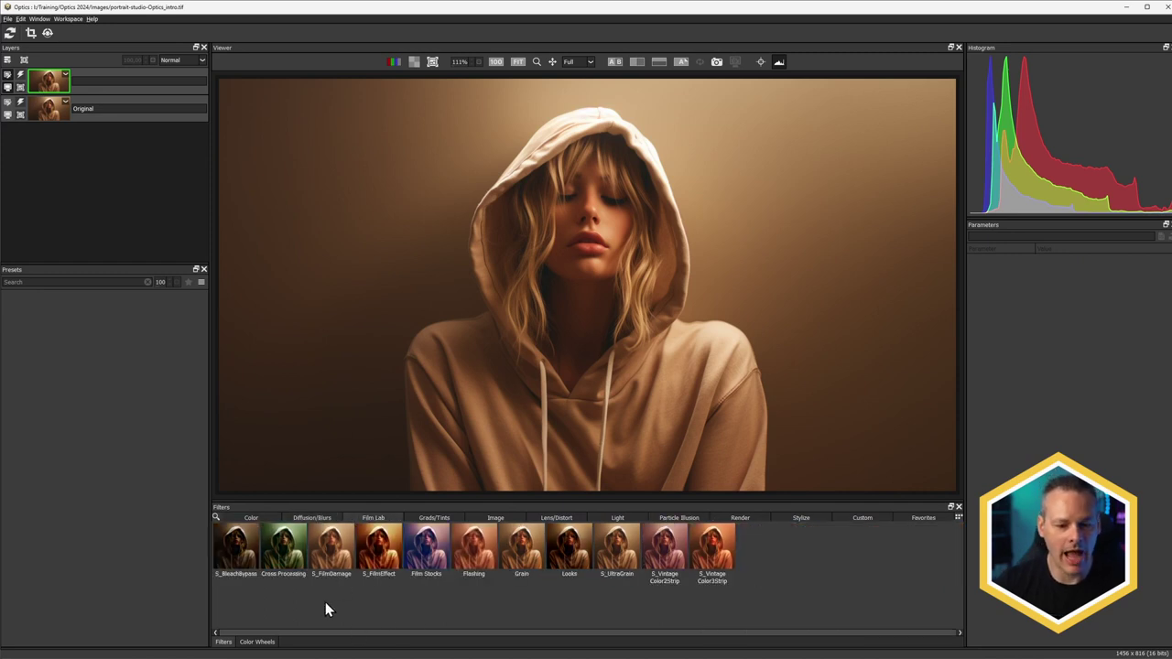
{"action": "left_click", "coordinate": [277, 554]}
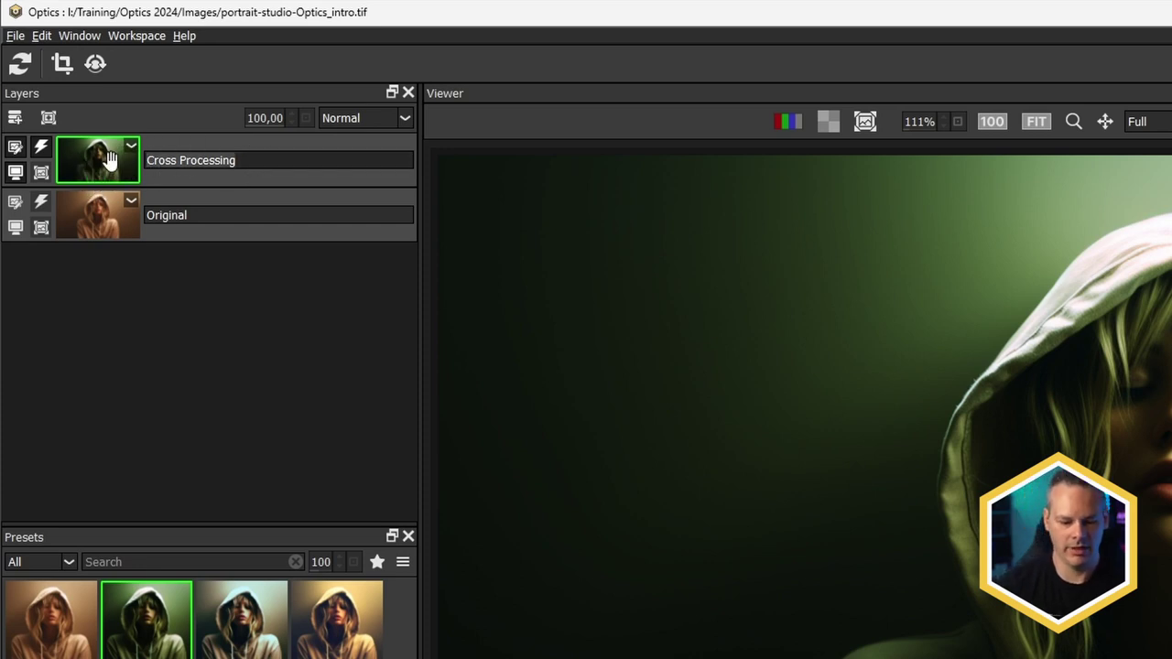
{"action": "type", "text": "Green ti"}
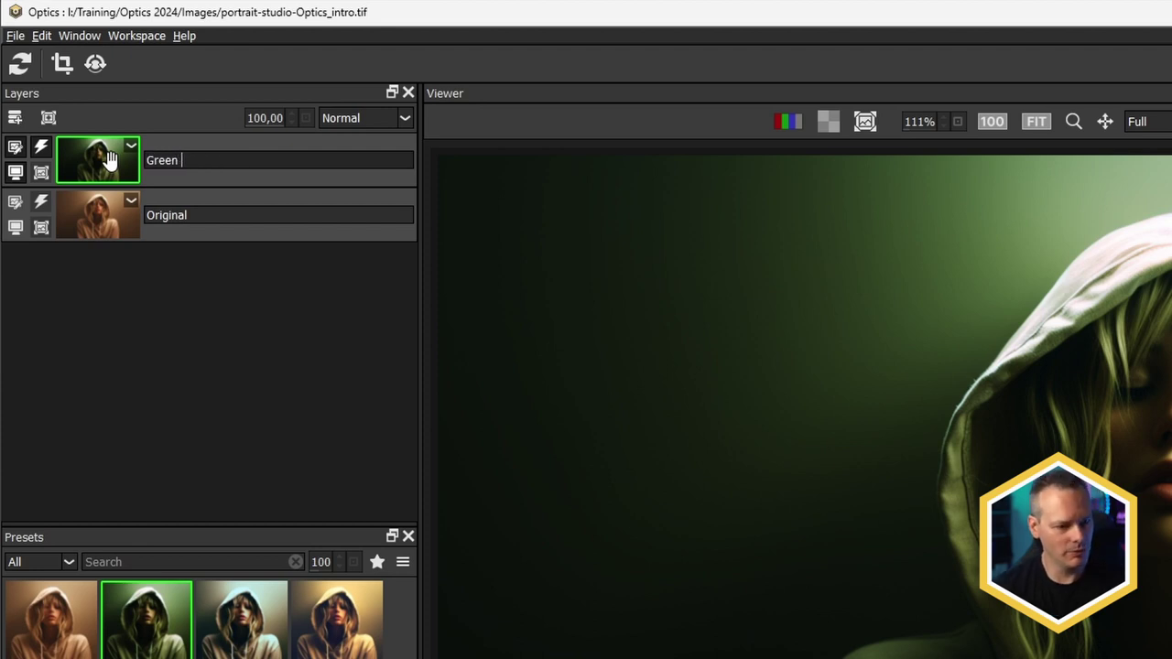
{"action": "type", "text": "nt"}
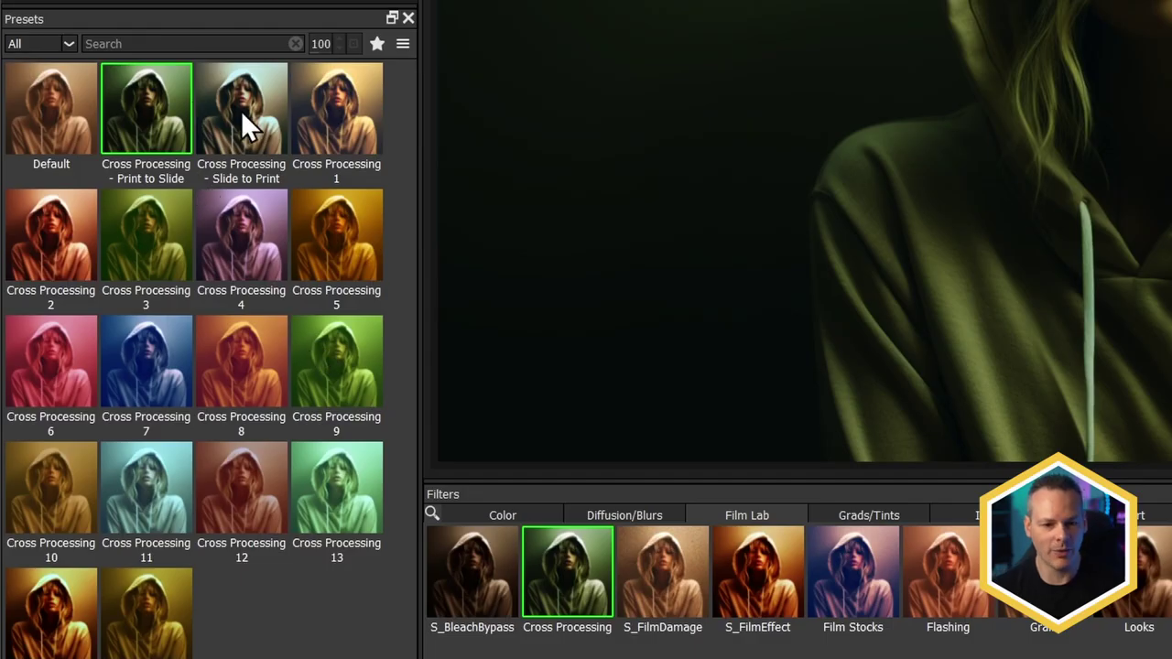
- Preview the Slide to Print and Cross Processing 1 through 10 presets on the portrait
{"action": "left_click", "coordinate": [245, 114]}
{"action": "left_click", "coordinate": [325, 117]}
{"action": "left_click", "coordinate": [313, 224]}
{"action": "left_click", "coordinate": [244, 229]}
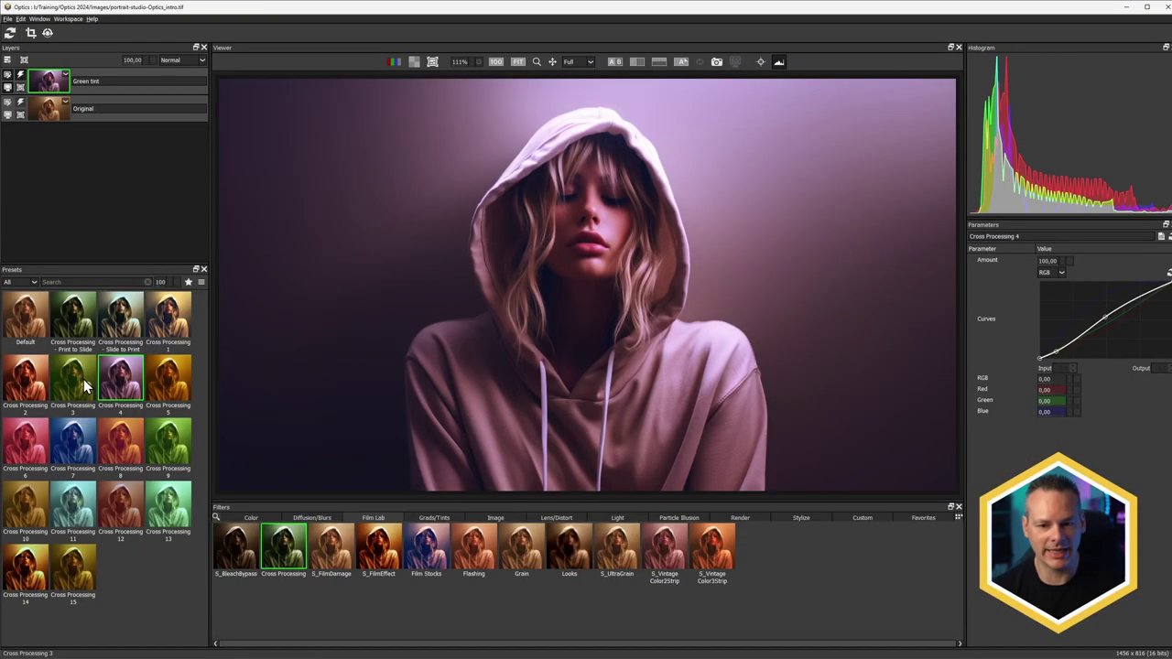
{"action": "left_click", "coordinate": [81, 385]}
{"action": "left_click", "coordinate": [27, 442]}
{"action": "left_click", "coordinate": [74, 441]}
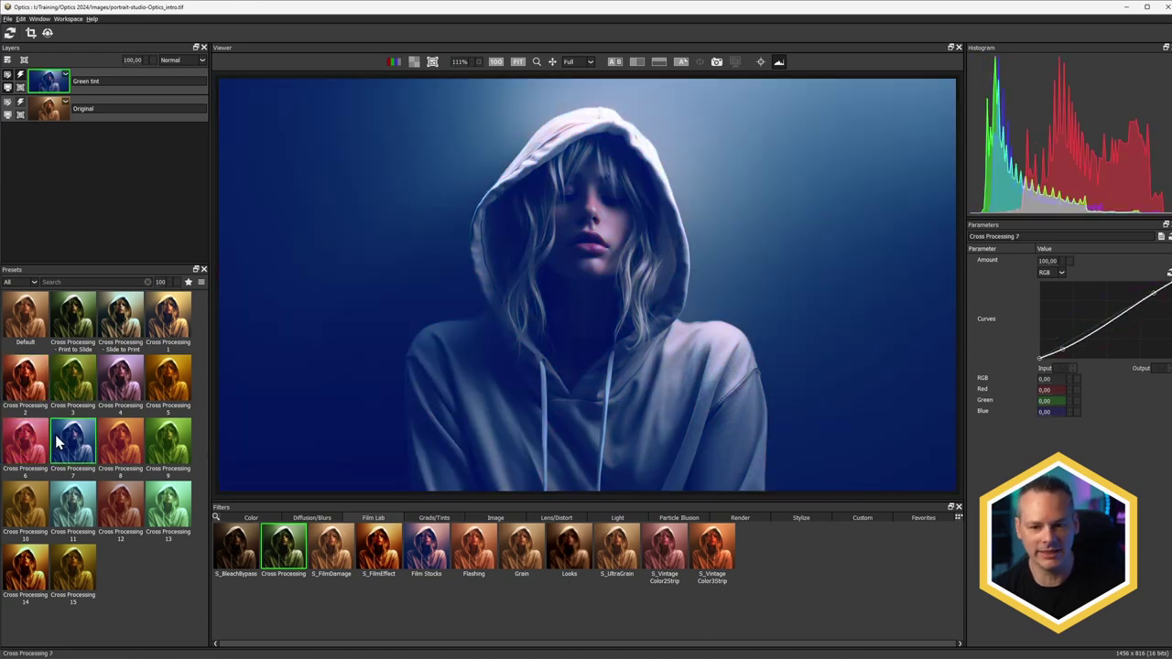
{"action": "left_click", "coordinate": [123, 446]}
{"action": "left_click", "coordinate": [164, 453]}
{"action": "left_click", "coordinate": [39, 502]}
- Step through the presets with the arrow keys and settle on Cross Processing 1
{"action": "key", "text": "Right"}
{"action": "key", "text": "Right"}
{"action": "key", "text": "Right"}
{"action": "key", "text": "Right"}
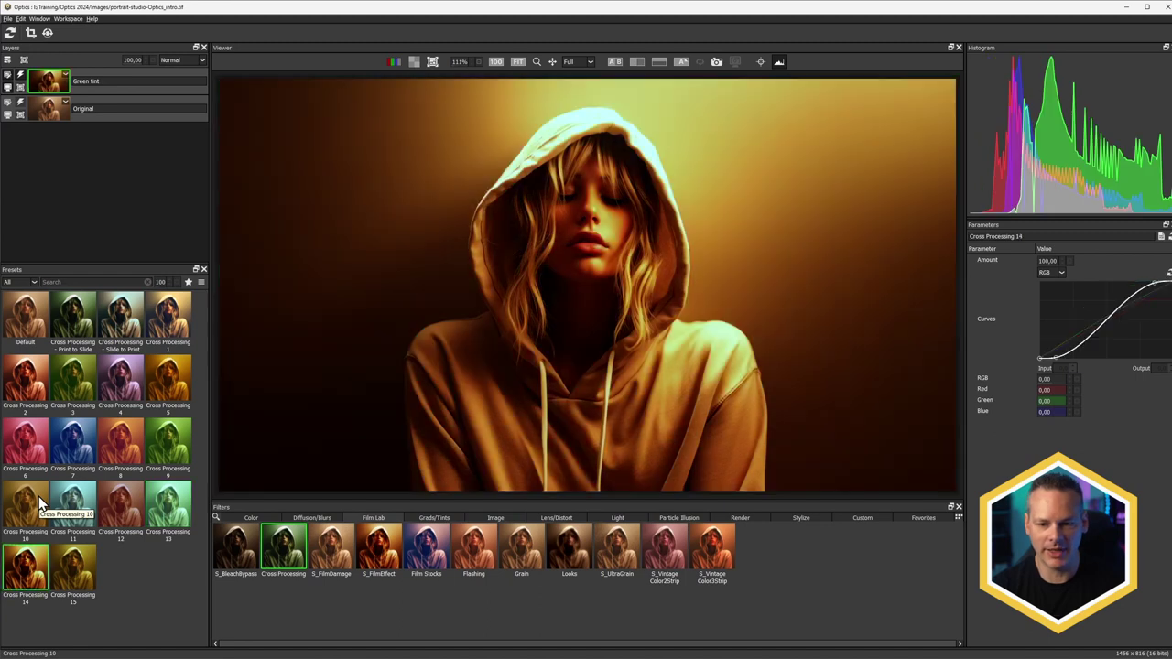
{"action": "key", "text": "Right"}
{"action": "key", "text": "Up"}
{"action": "key", "text": "Up"}
{"action": "key", "text": "Up"}
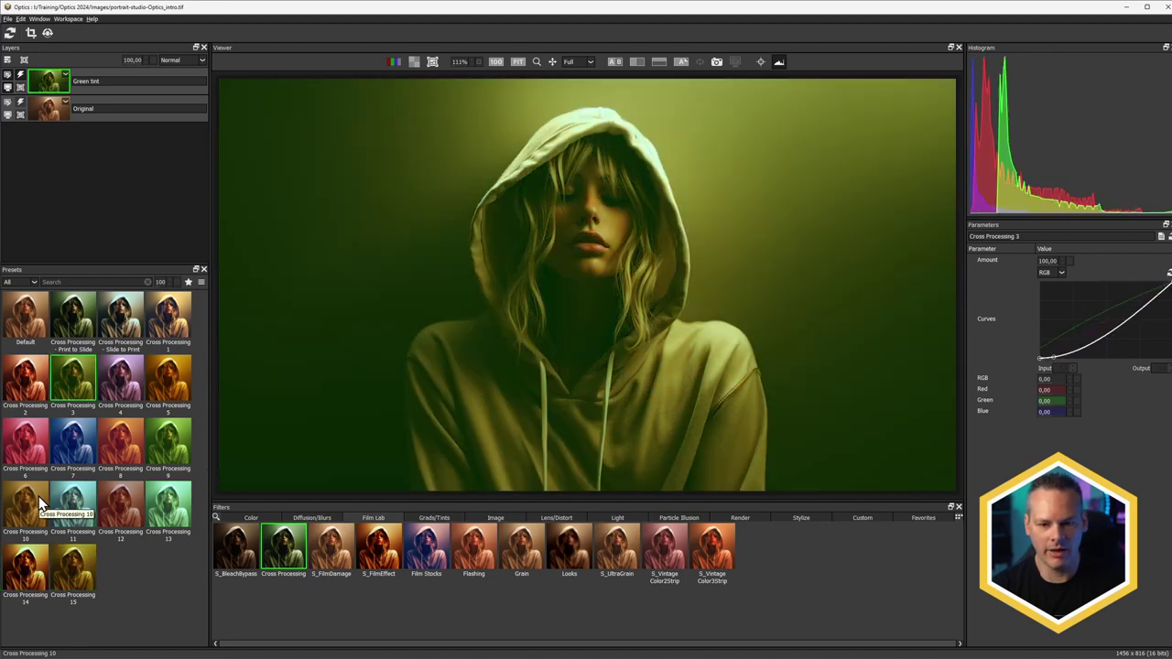
{"action": "key", "text": "Right"}
{"action": "key", "text": "Right"}
{"action": "key", "text": "Up"}
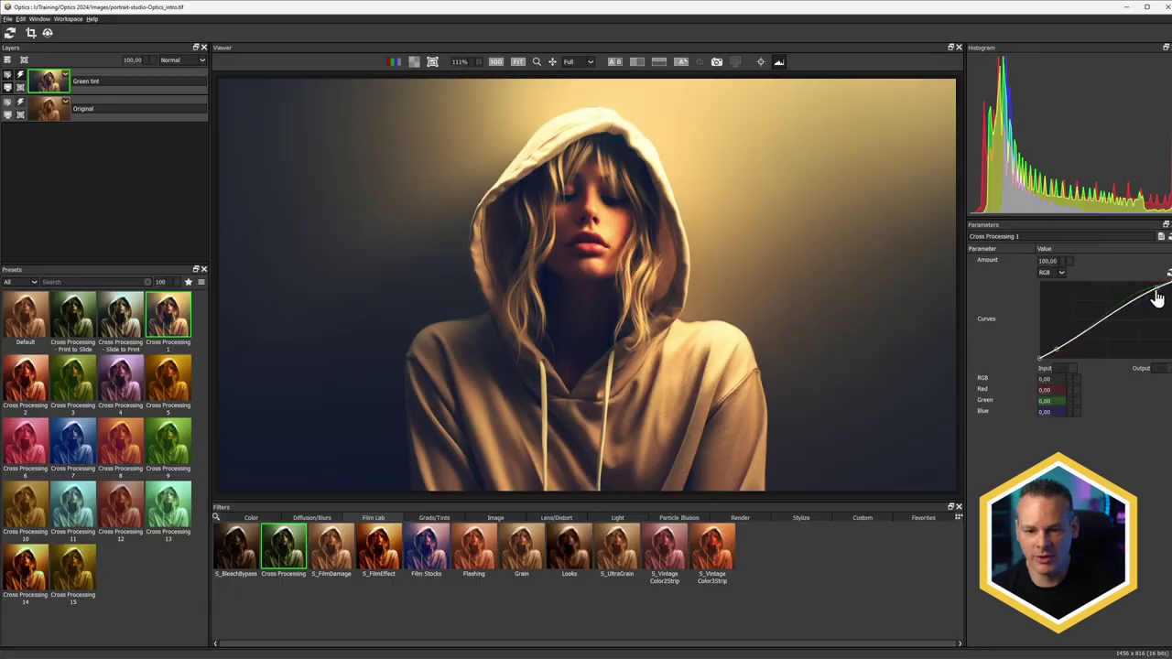
- Lower the curve's top point, add a midtone point, review the colour channels and reduce Amount to 48
{"action": "left_click_drag", "start_coordinate": [1140, 260], "coordinate": [1155, 291]}
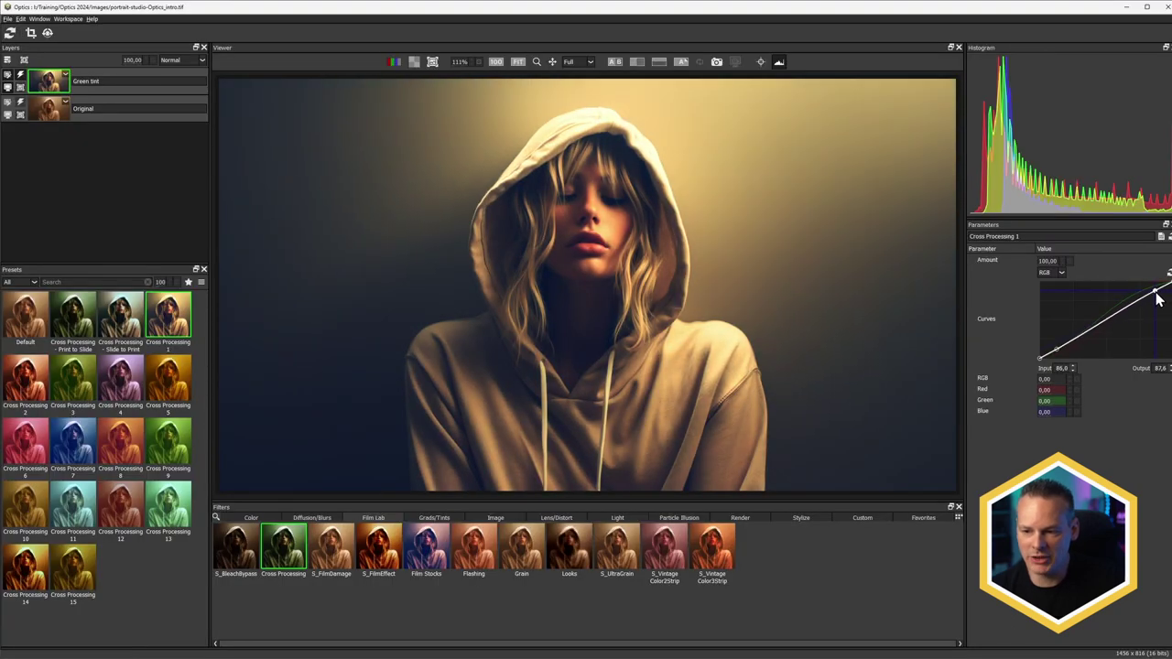
{"action": "left_click_drag", "start_coordinate": [1099, 322], "coordinate": [1094, 322]}
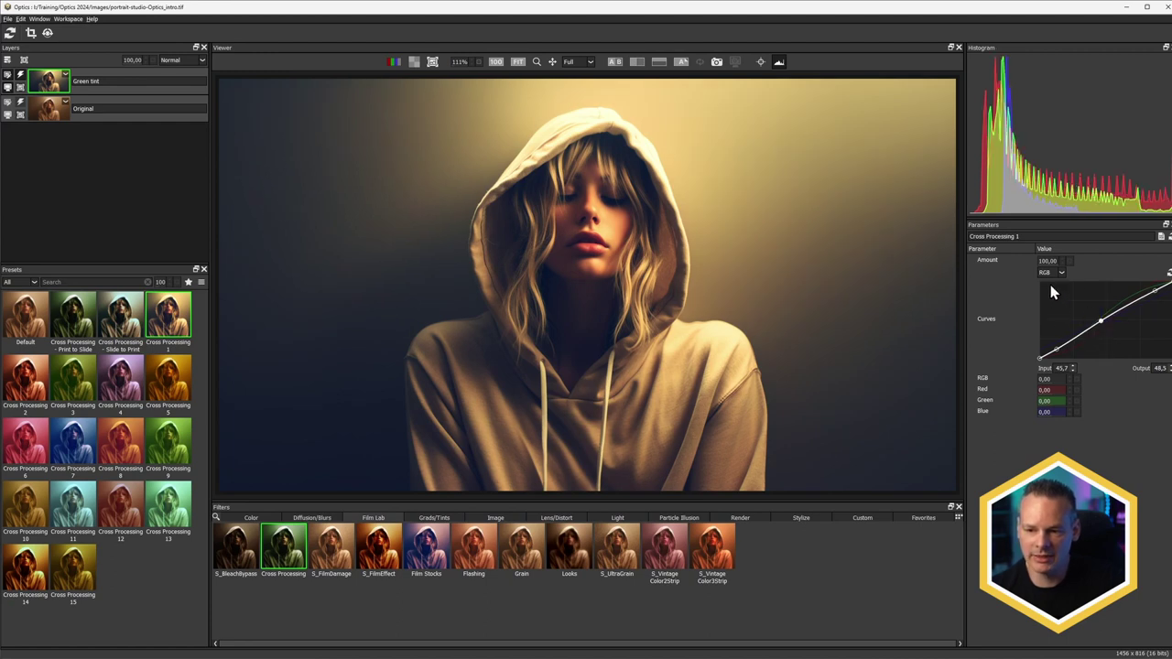
{"action": "left_click", "coordinate": [1058, 290]}
{"action": "left_click", "coordinate": [1057, 295]}
{"action": "left_click", "coordinate": [1051, 273]}
{"action": "left_click", "coordinate": [1048, 303]}
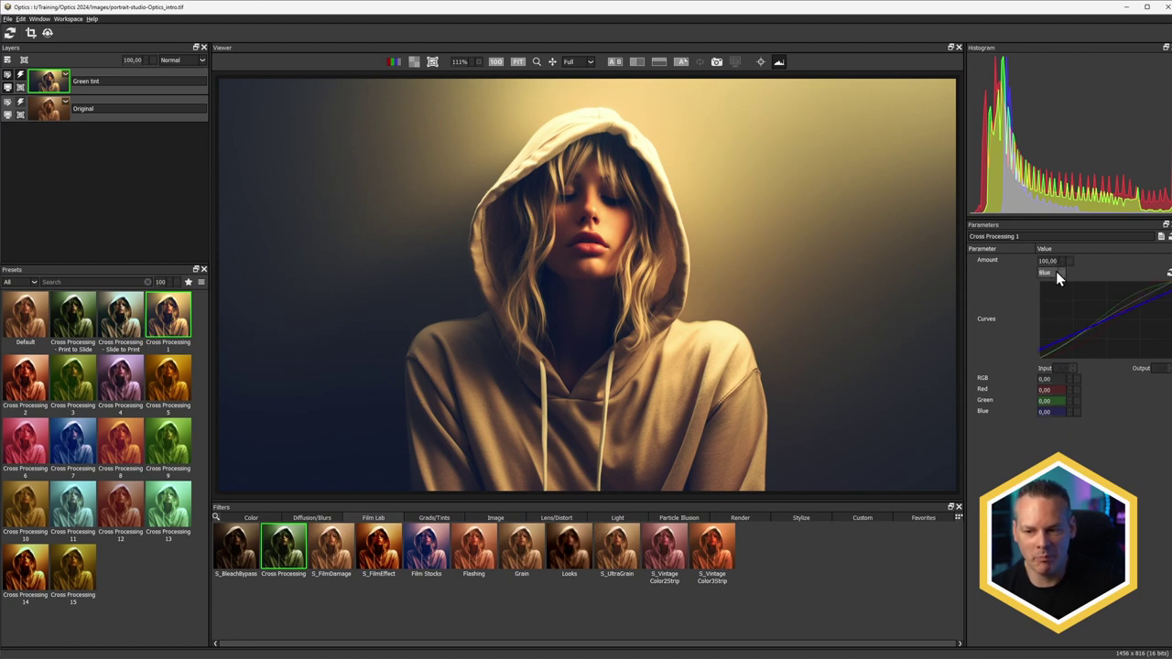
{"action": "left_click", "coordinate": [1054, 280]}
{"action": "left_click_drag", "start_coordinate": [987, 261], "coordinate": [1018, 267]}
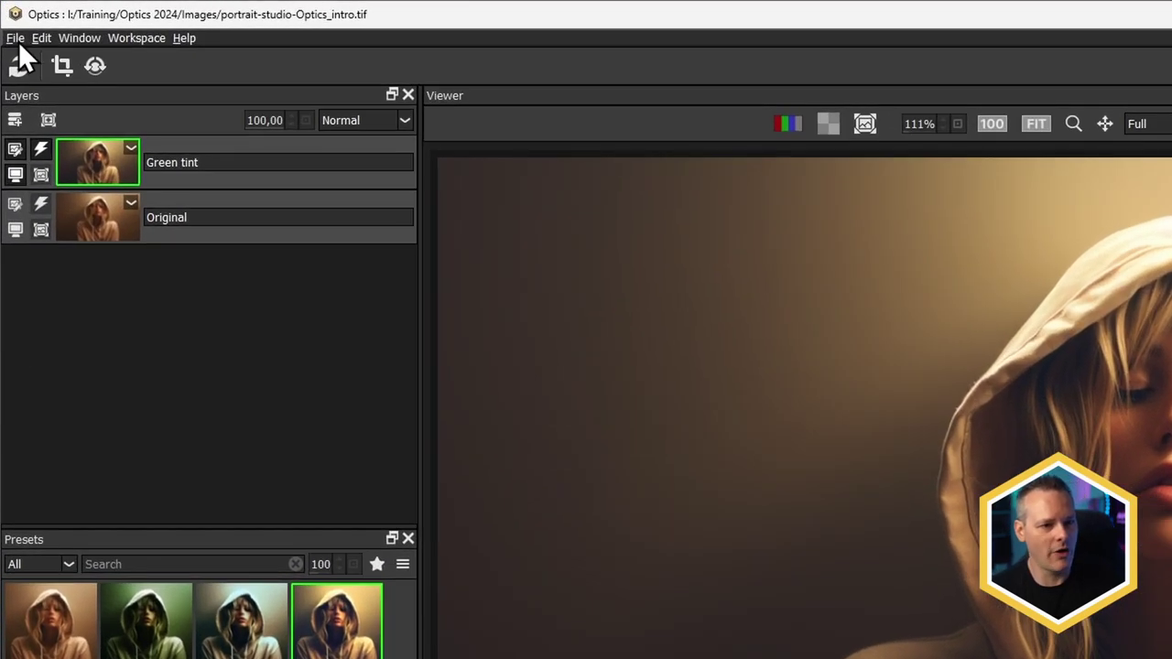
- Save the graded portrait as TIFF, appending -out to the intro file name
{"action": "left_click", "coordinate": [17, 39]}
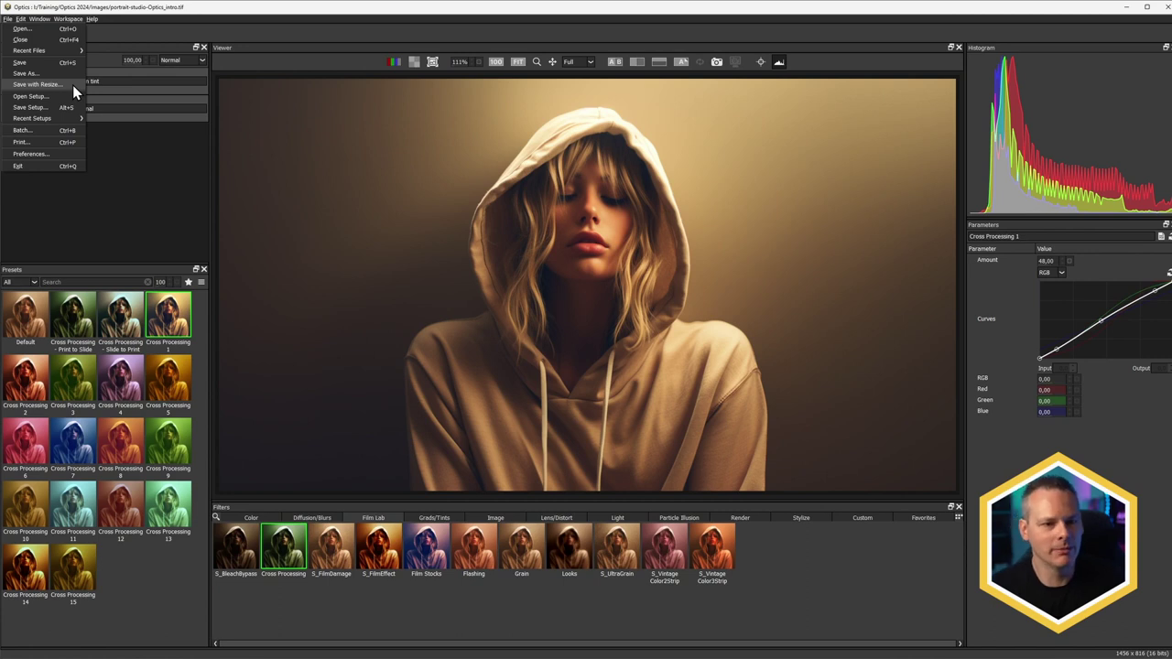
{"action": "left_click", "coordinate": [65, 63]}
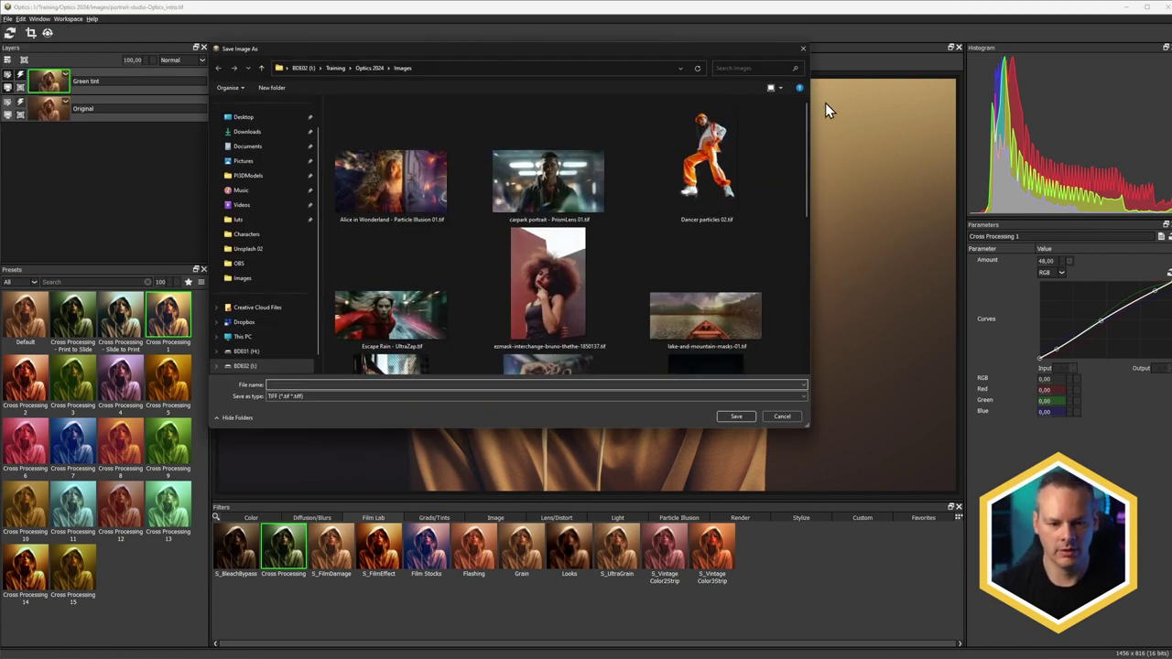
{"action": "scroll", "coordinate": [801, 310], "scroll_direction": "down", "scroll_amount": 2}
{"action": "scroll", "coordinate": [805, 317], "scroll_direction": "down", "scroll_amount": 5}
{"action": "left_click", "coordinate": [548, 335]}
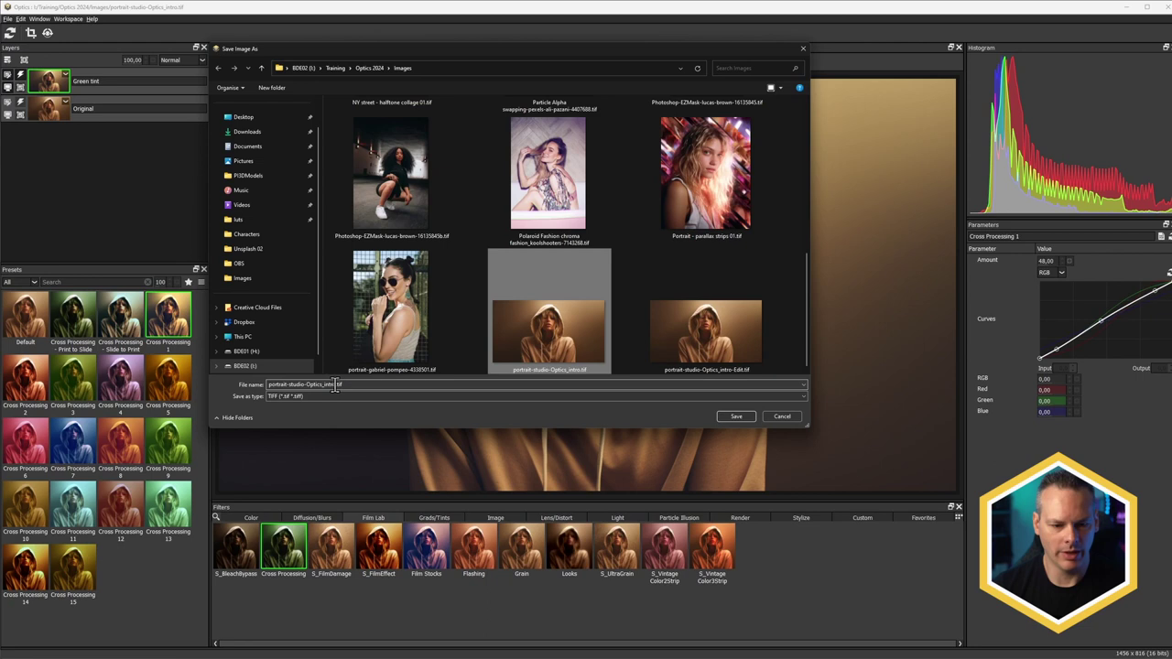
{"action": "left_click", "coordinate": [337, 385]}
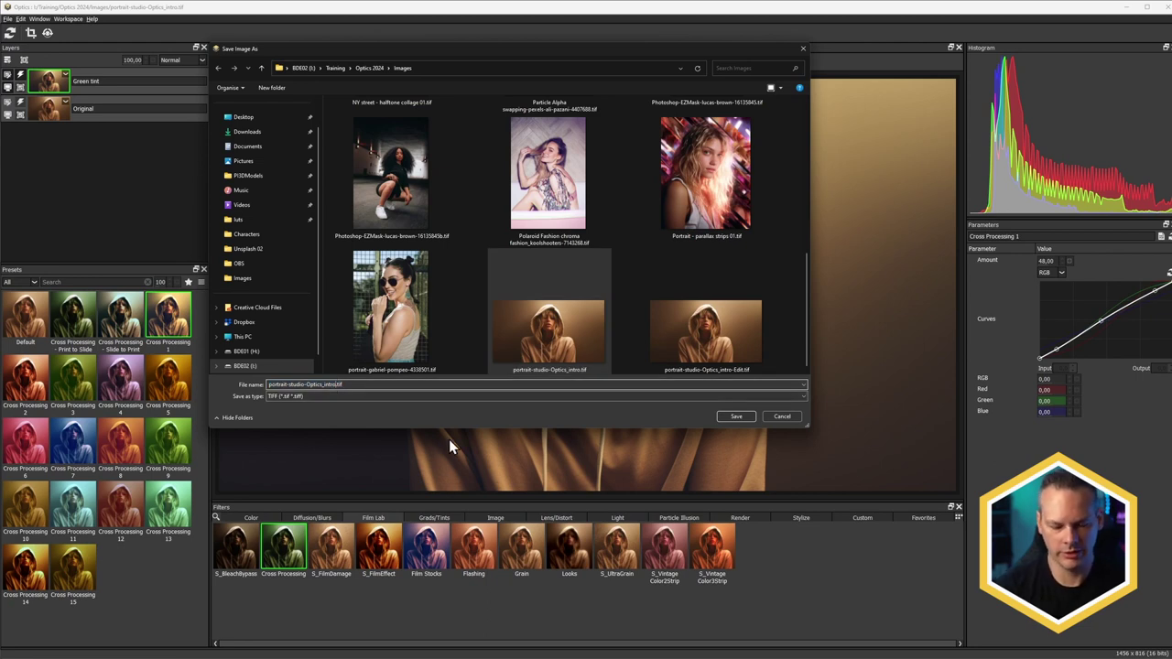
{"action": "type", "text": "-out"}
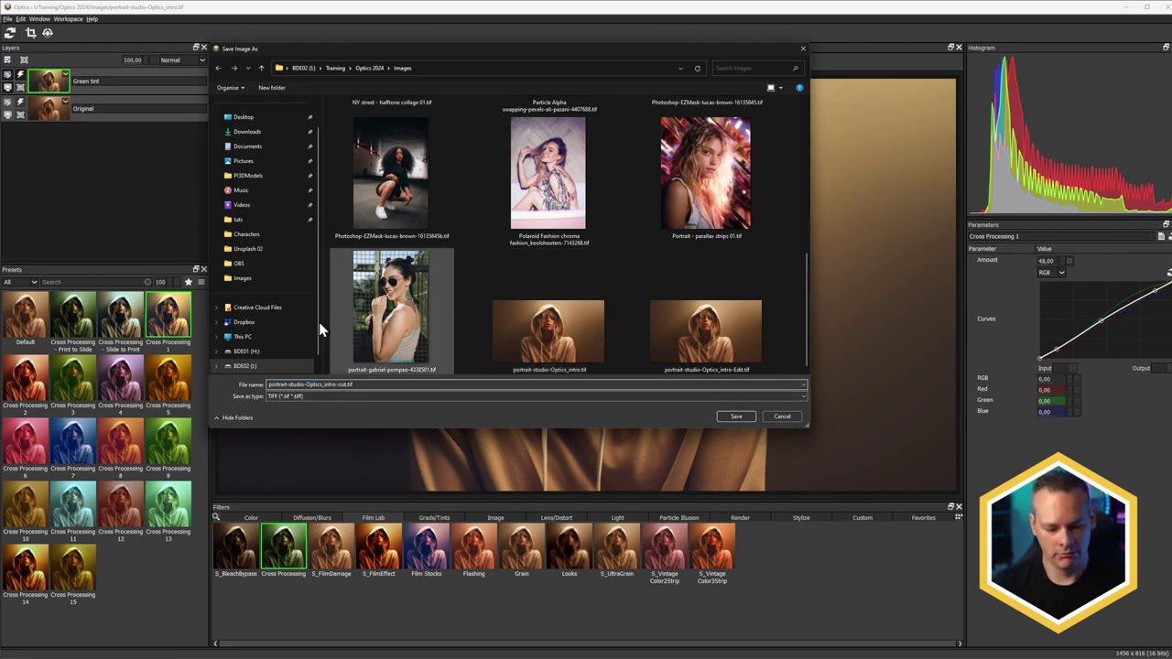
{"action": "left_click", "coordinate": [289, 400]}
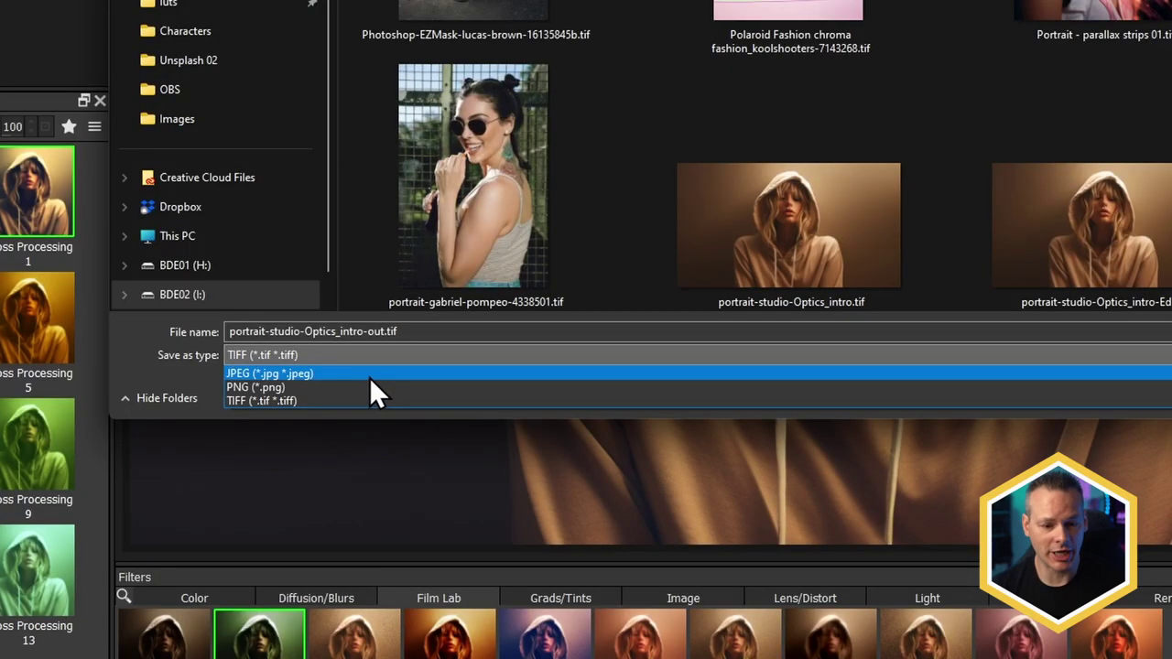
{"action": "left_click", "coordinate": [343, 398]}
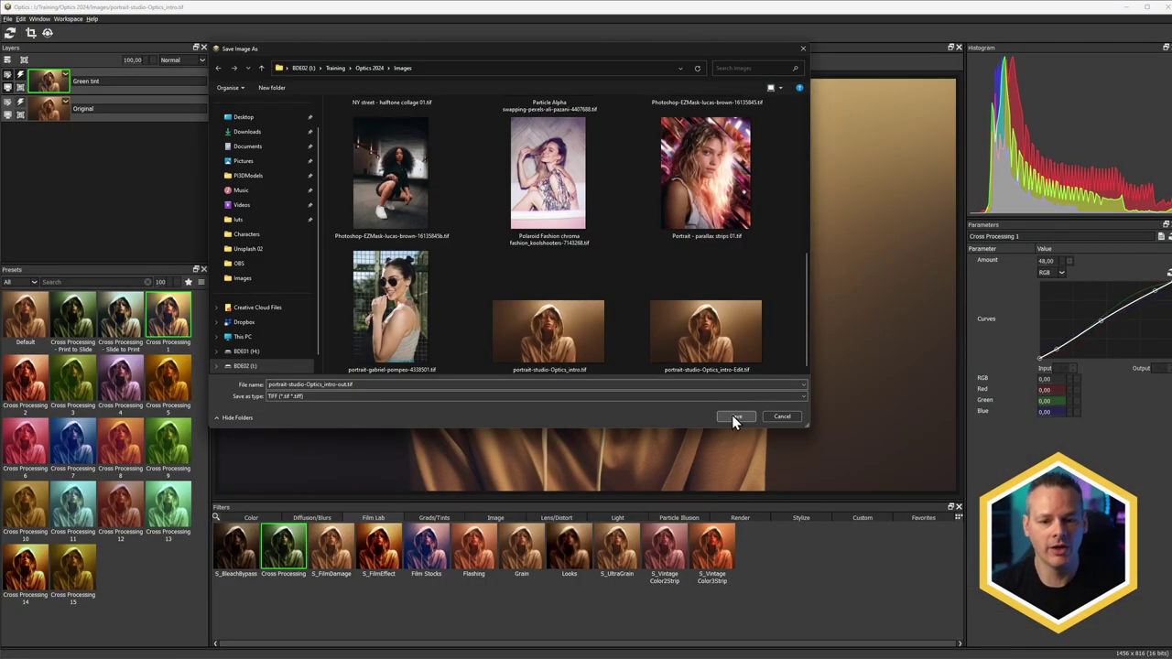
{"action": "left_click", "coordinate": [1155, 396]}
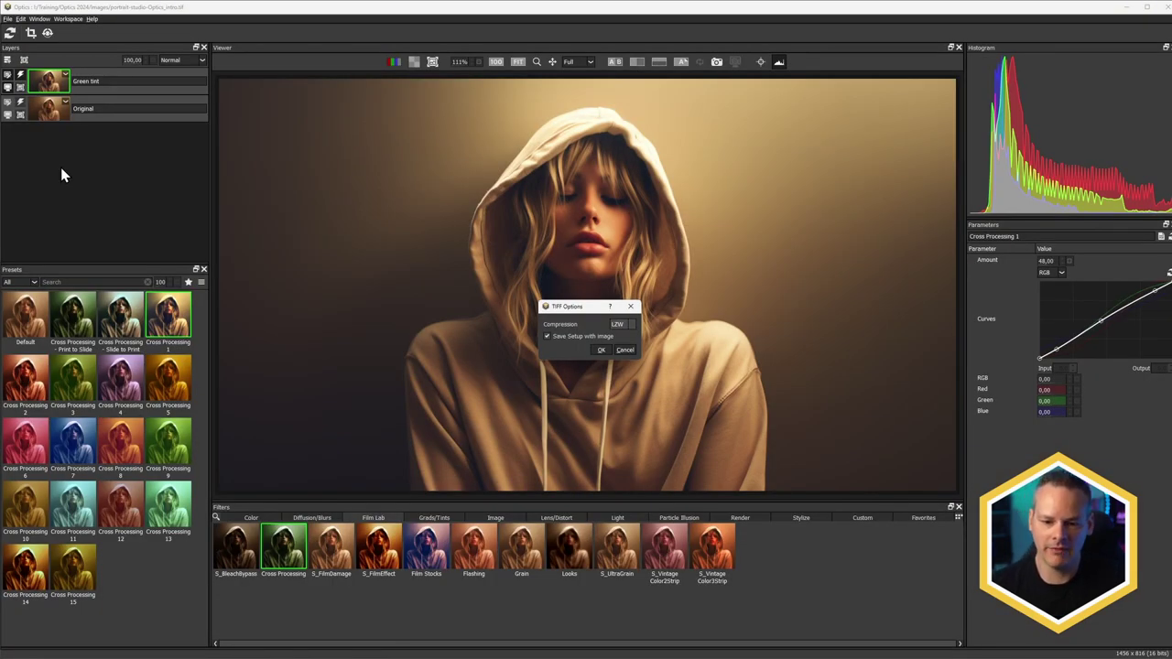
- Confirm the LZW TIFF options with setup embedded, then open the carpark portrait
{"action": "left_click", "coordinate": [600, 349]}
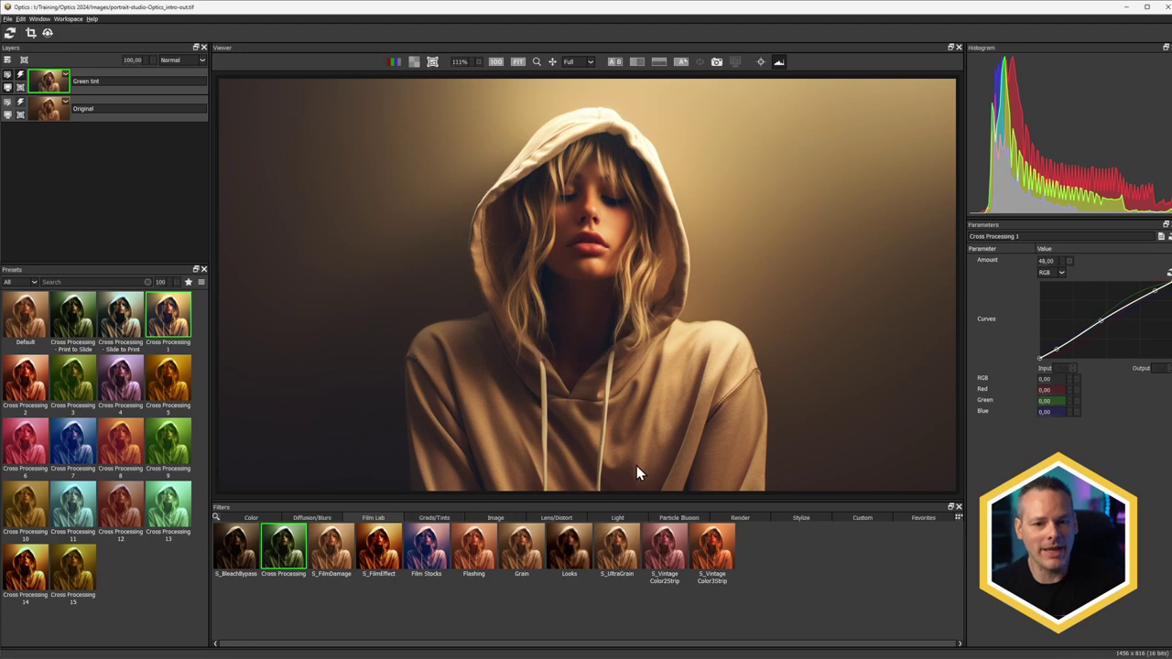
{"action": "left_click", "coordinate": [8, 18]}
{"action": "left_click", "coordinate": [20, 46]}
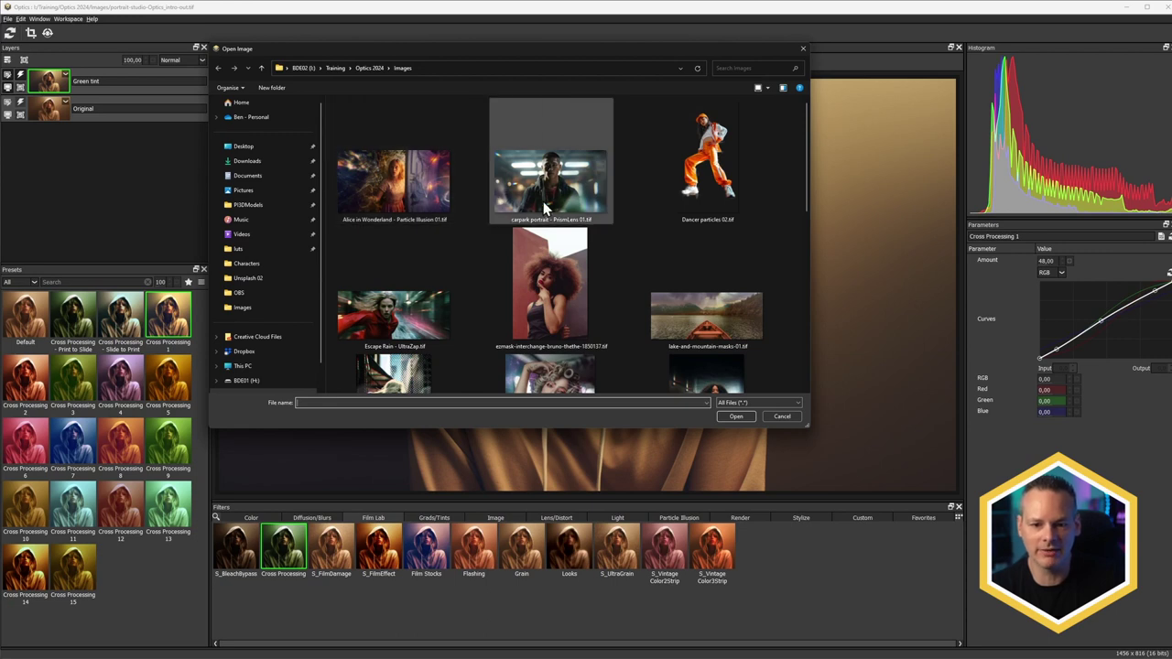
{"action": "left_click", "coordinate": [556, 198]}
{"action": "left_click", "coordinate": [737, 416]}
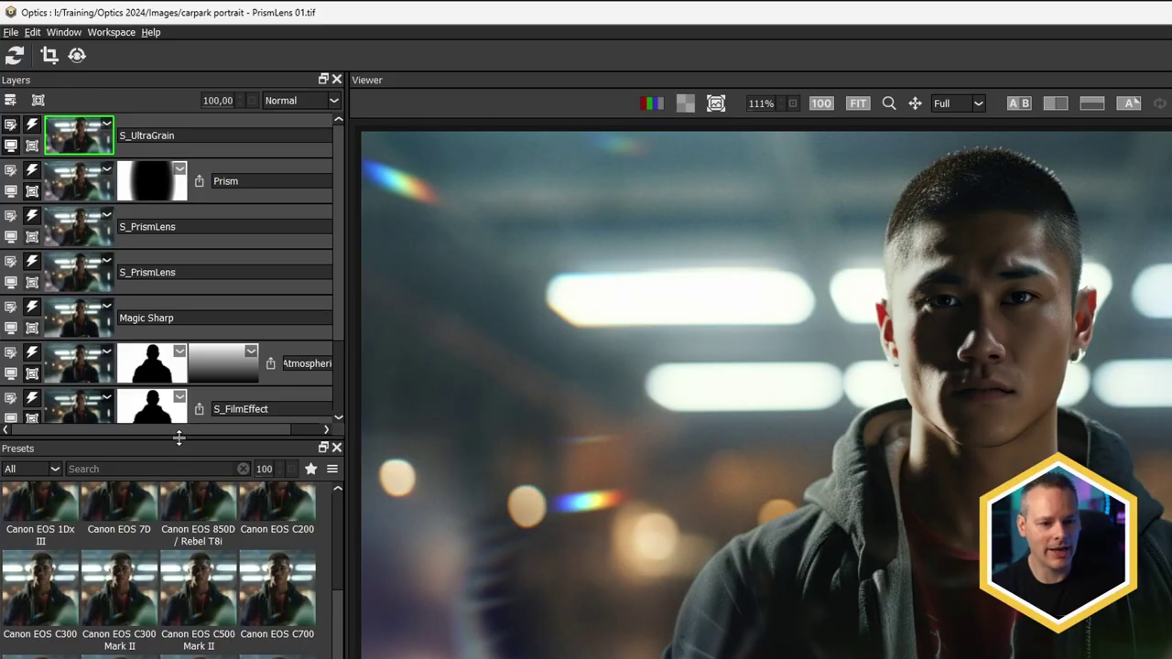
- Enlarge the layers area and reopen portrait-studio-Optics_intro-out.tif from disk
{"action": "left_click_drag", "start_coordinate": [179, 439], "coordinate": [179, 618]}
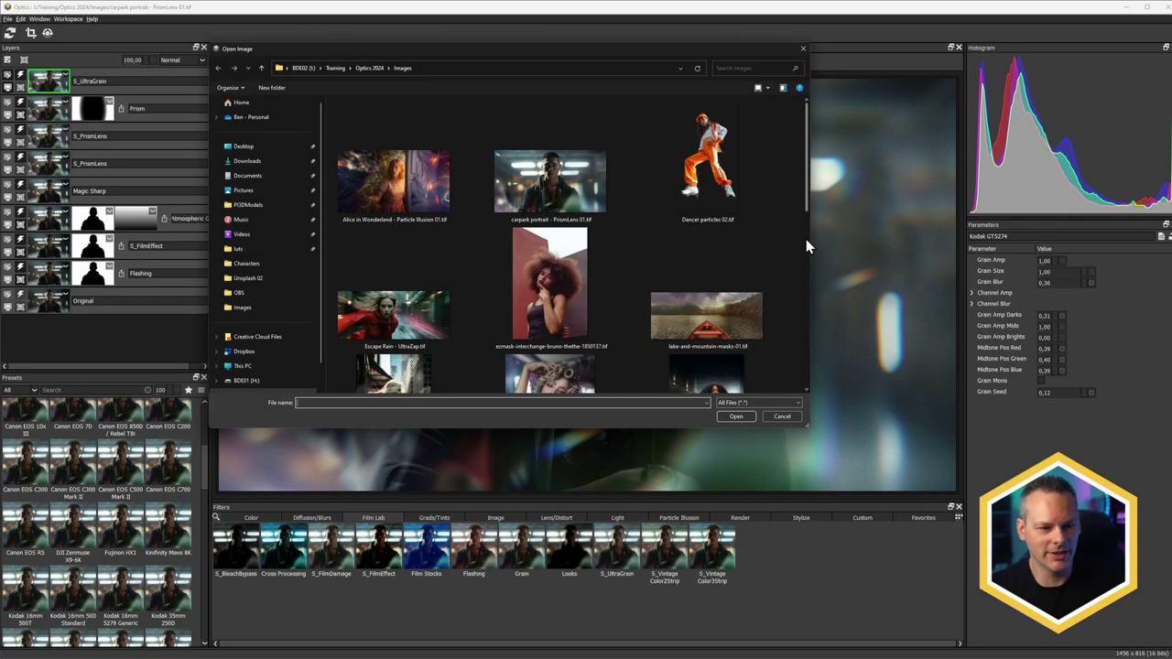
{"action": "scroll", "coordinate": [806, 239], "scroll_direction": "down", "scroll_amount": 5}
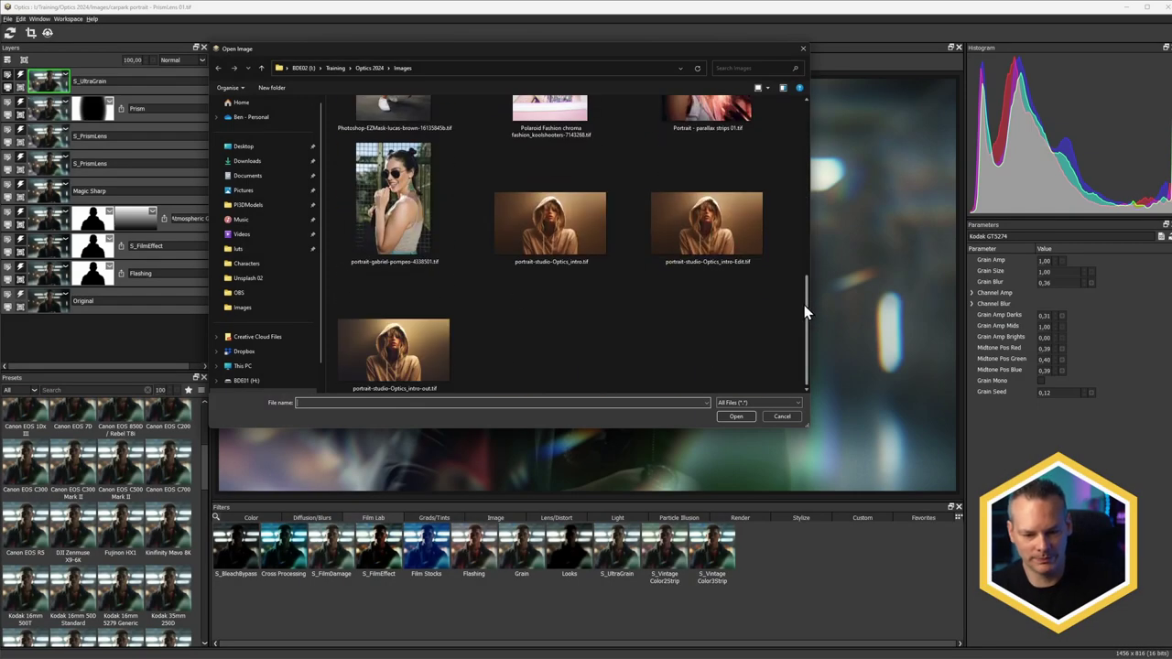
{"action": "double_click", "coordinate": [409, 356]}
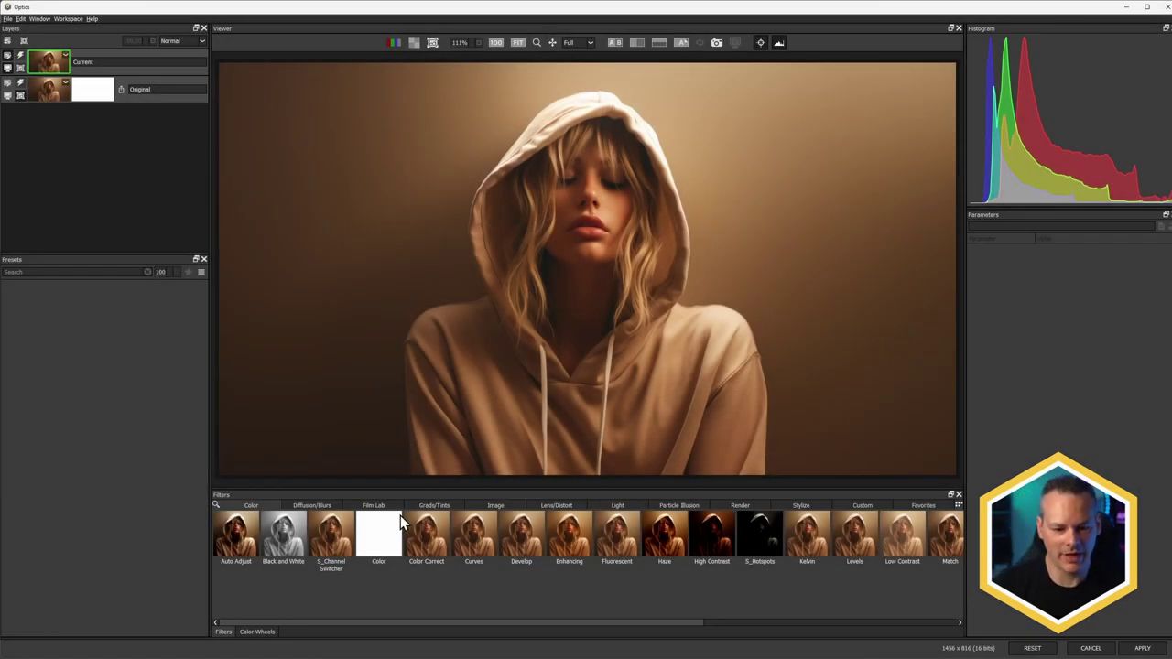
- Grade the portrait with the Film Lab Cross Processing – Print to Slide filter at Amount 44
{"action": "left_click", "coordinate": [362, 508]}
{"action": "left_click", "coordinate": [289, 552]}
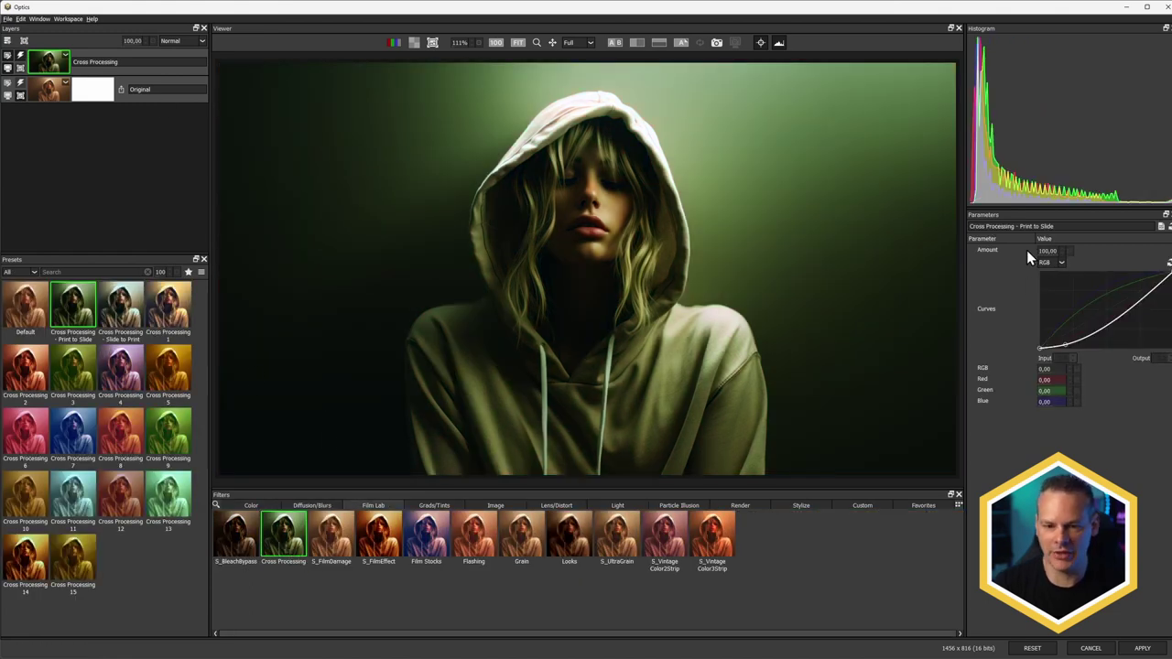
{"action": "mouse_move", "coordinate": [1029, 252]}
{"action": "left_mouse_down"}
{"action": "mouse_move", "coordinate": [962, 251]}
{"action": "mouse_move", "coordinate": [1010, 250]}
{"action": "left_mouse_up"}
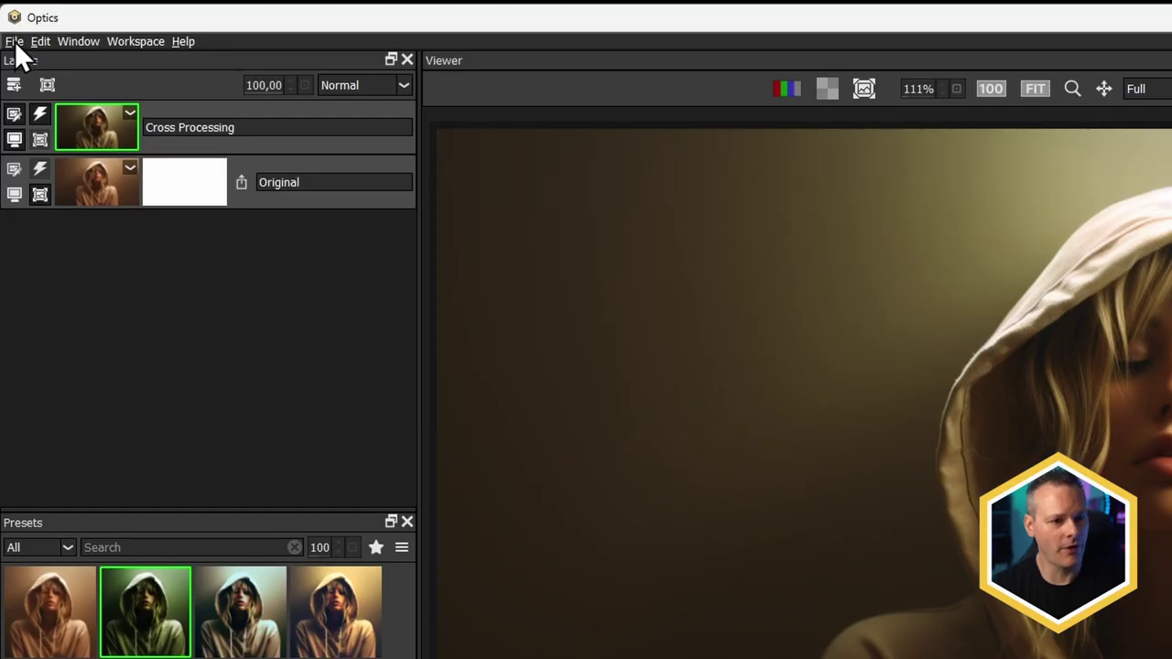
- Check the File menu without choosing a command, then apply the grade back to Photoshop
{"action": "left_click", "coordinate": [8, 19]}
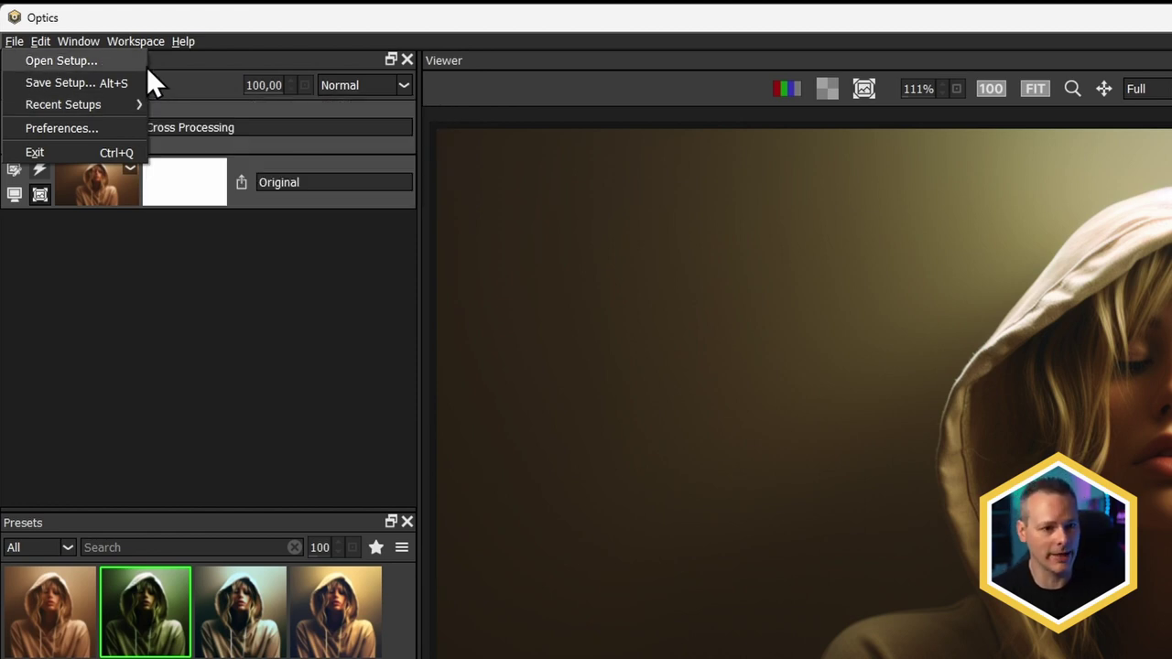
{"action": "left_click", "coordinate": [820, 354]}
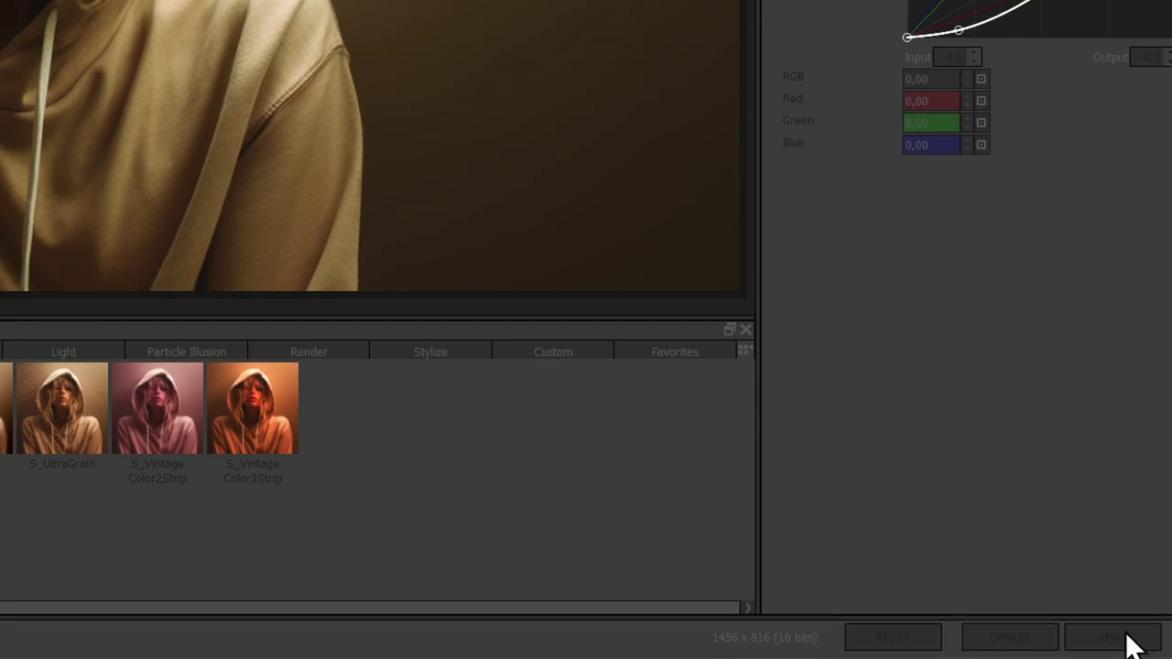
{"action": "left_click", "coordinate": [1141, 643]}
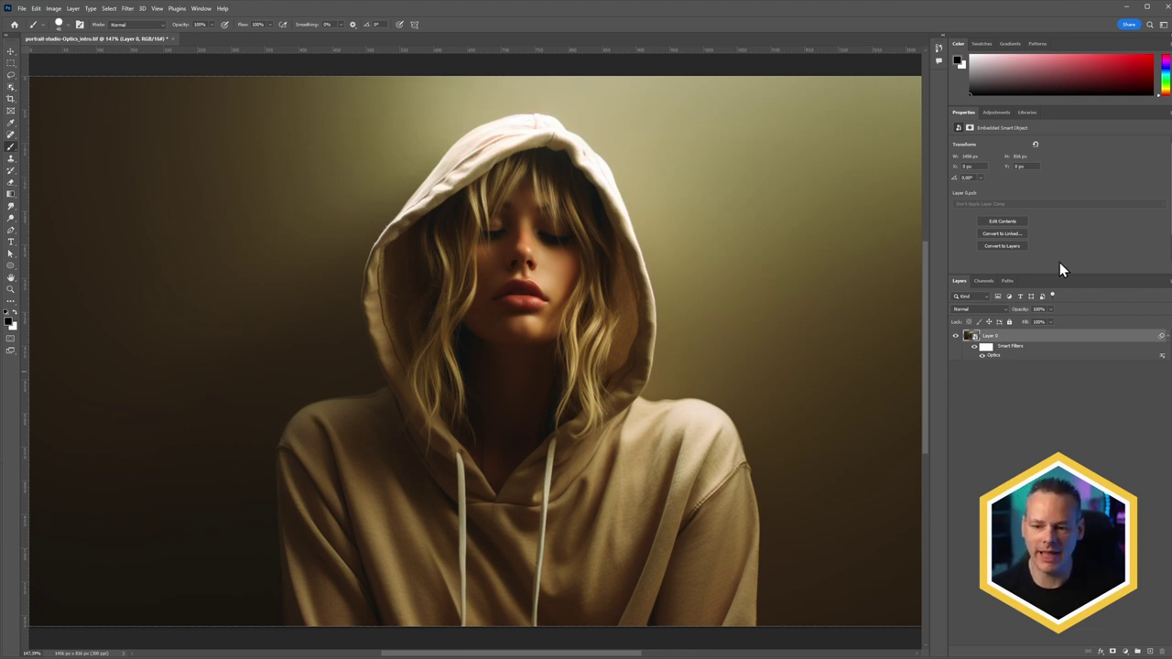
- Reopen the Optics smart filter, switch to the blue Cross Processing 7 preset at Amount 60, and apply it
{"action": "double_click", "coordinate": [997, 356]}
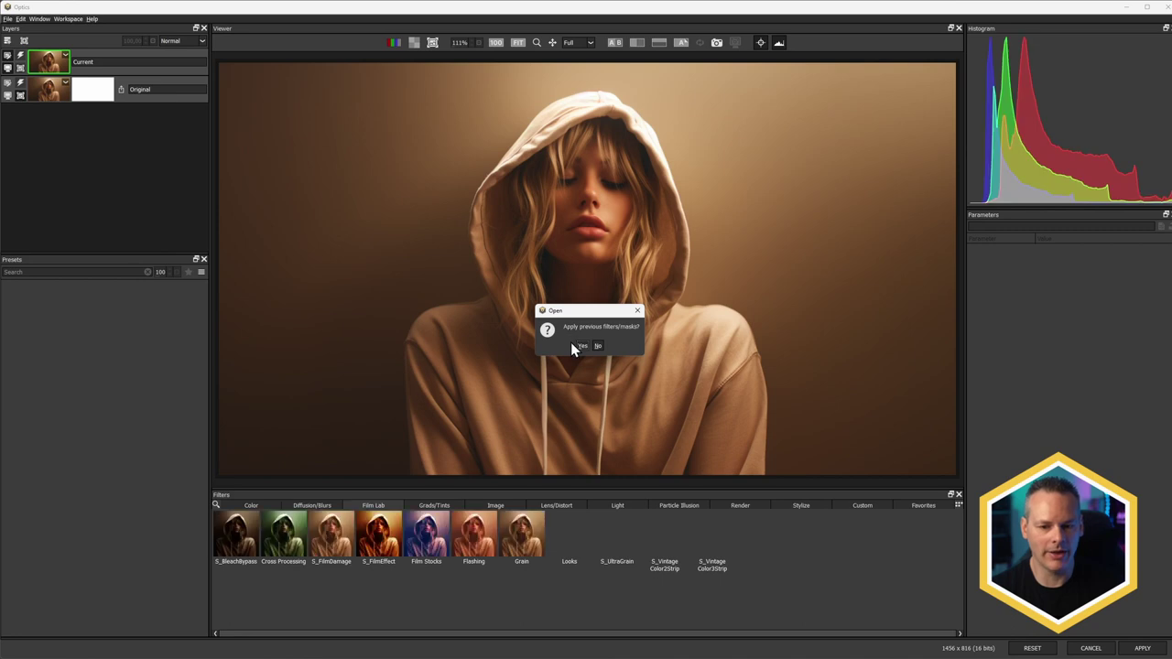
{"action": "left_click", "coordinate": [578, 345]}
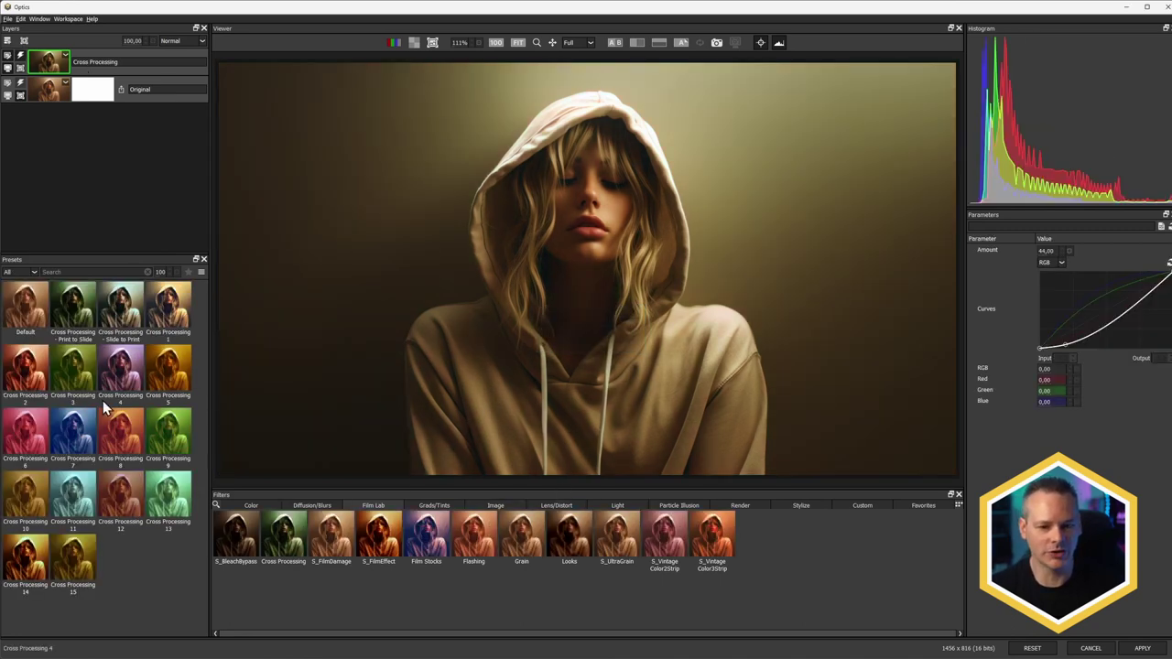
{"action": "left_click", "coordinate": [73, 438]}
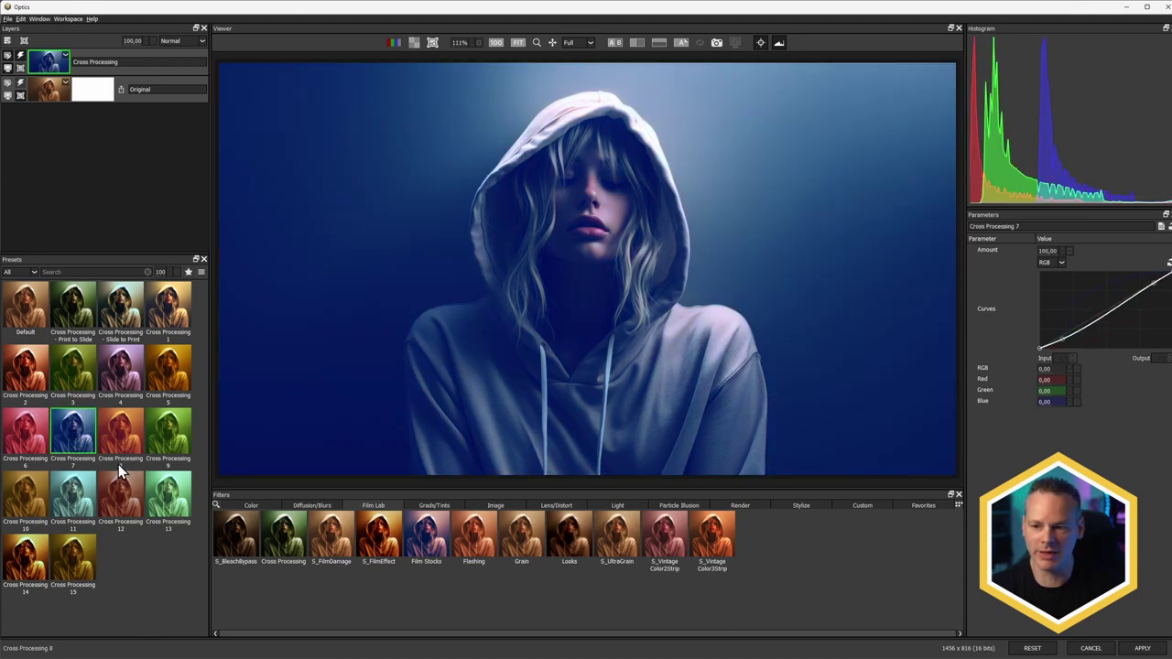
{"action": "left_click_drag", "start_coordinate": [1039, 249], "coordinate": [1017, 250]}
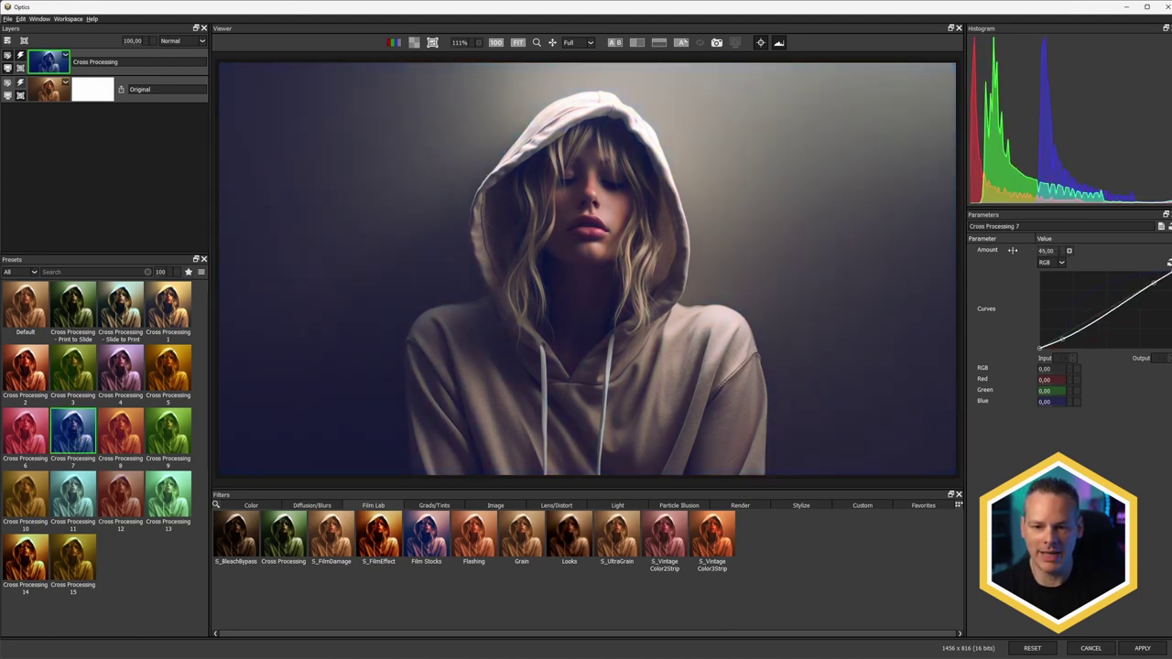
{"action": "left_click", "coordinate": [1141, 647]}
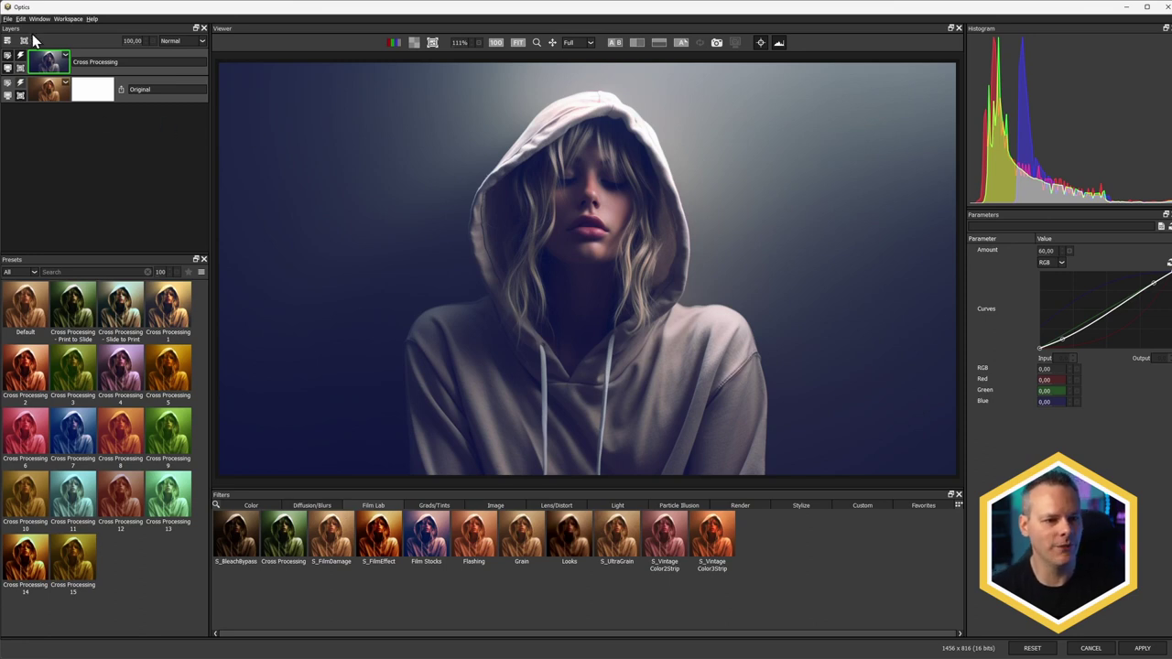
- Check the File menu and close it without choosing any command
{"action": "left_click", "coordinate": [7, 19]}
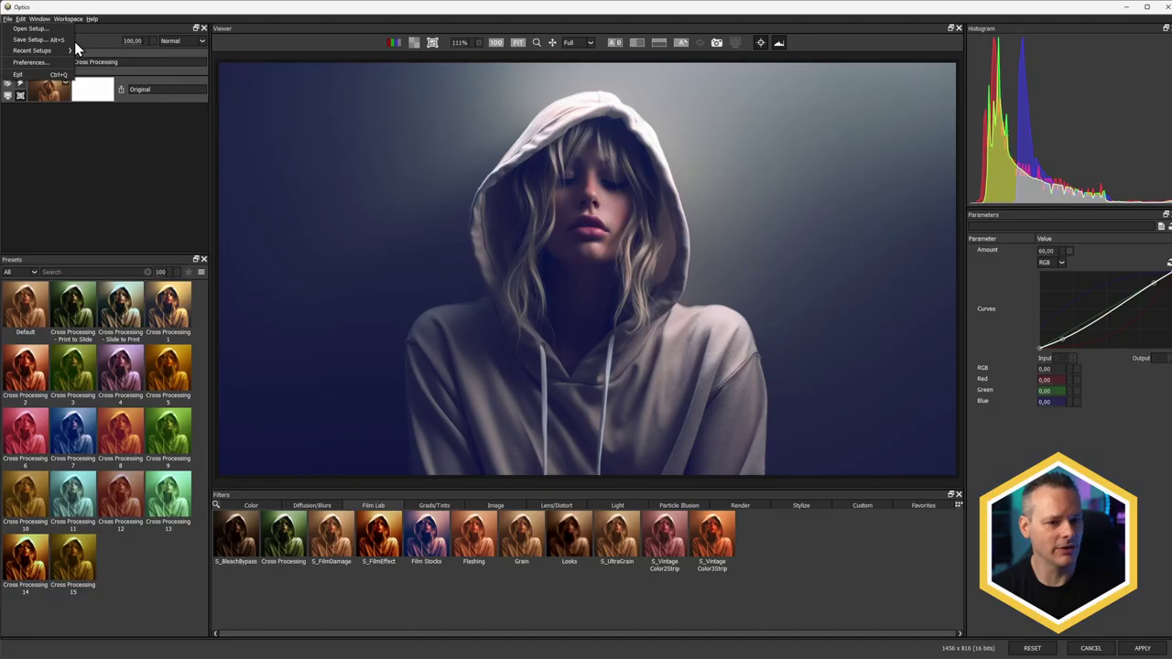
{"action": "left_click", "coordinate": [107, 43]}
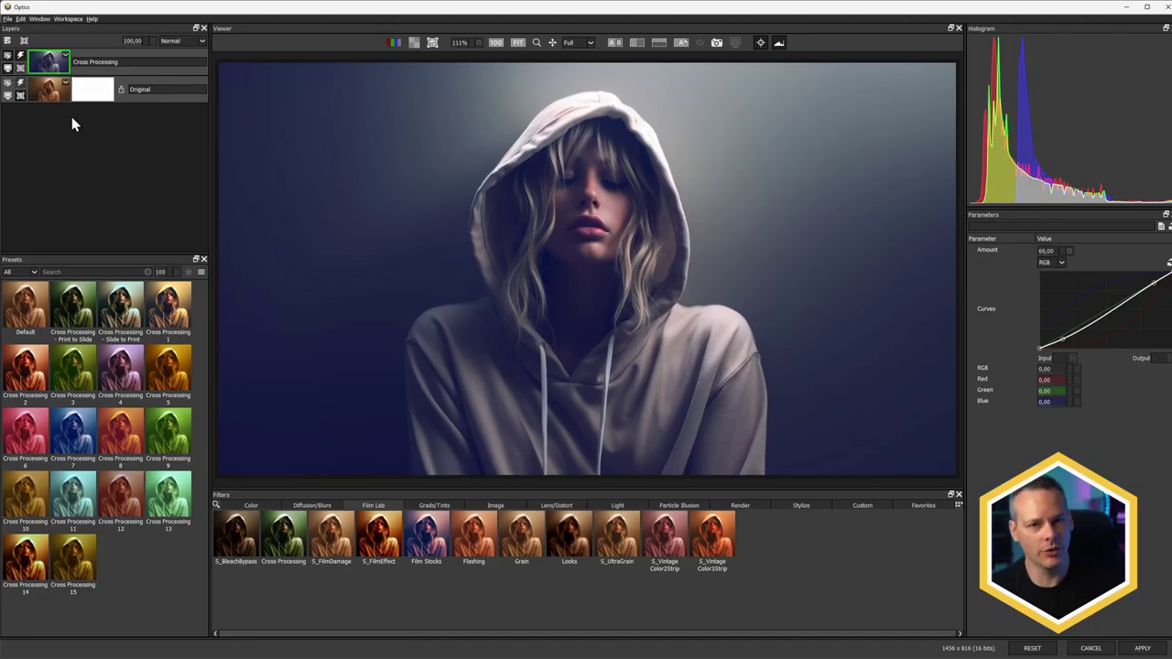